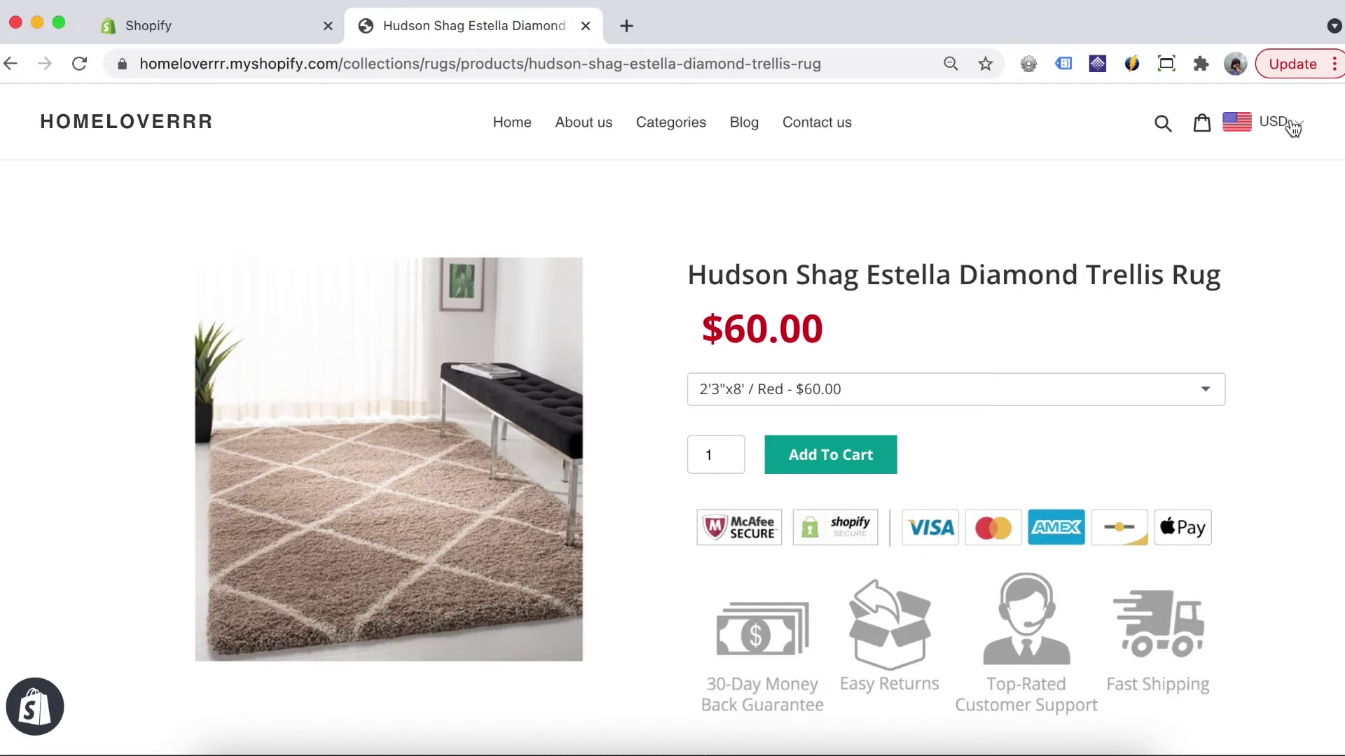
# Switch the rug page's currency from USD to Euro, then to Canadian Dollar
pyautogui.click(1292, 124)
pyautogui.scroll(-5, 1171, 284)
pyautogui.scroll(-5, 1171, 284)
pyautogui.scroll(-5, 1171, 291)
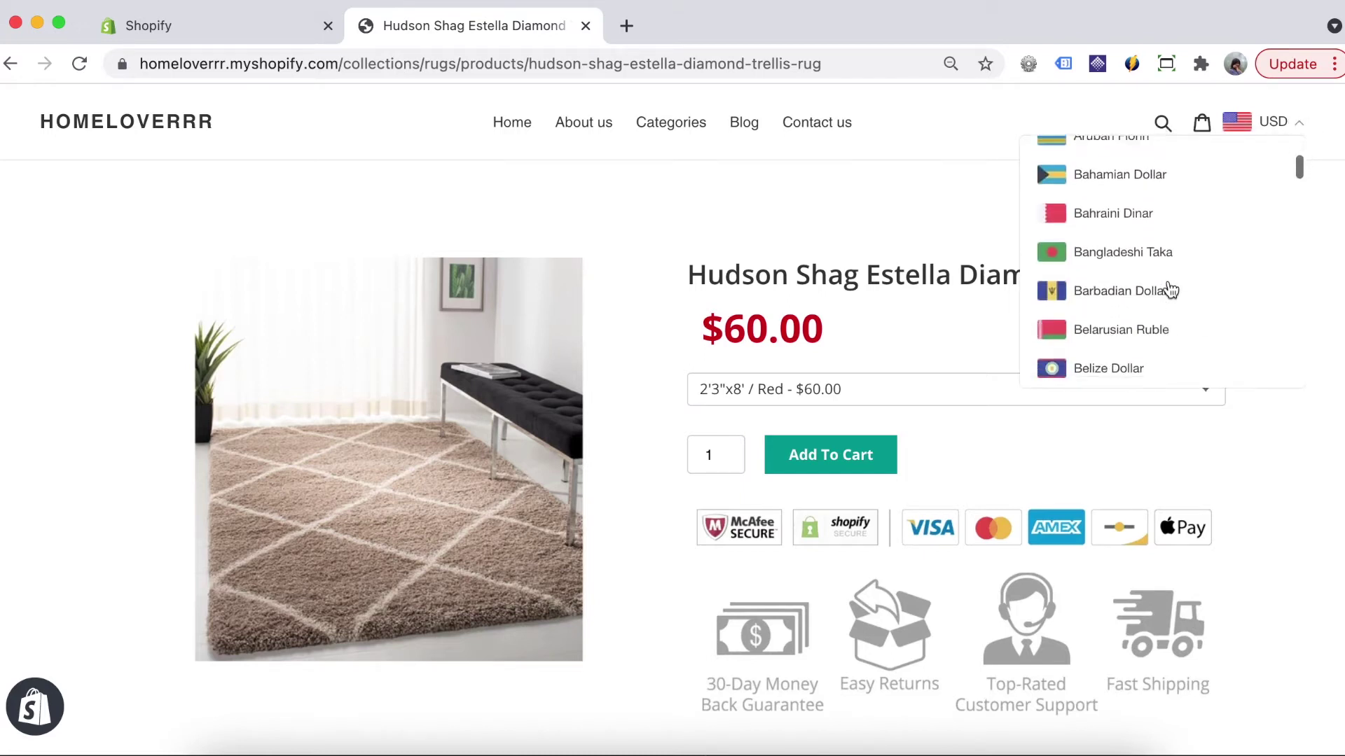
pyautogui.scroll(-4, 1170, 290)
pyautogui.scroll(-3, 1170, 290)
pyautogui.scroll(-2, 1171, 290)
pyautogui.scroll(3, 1171, 288)
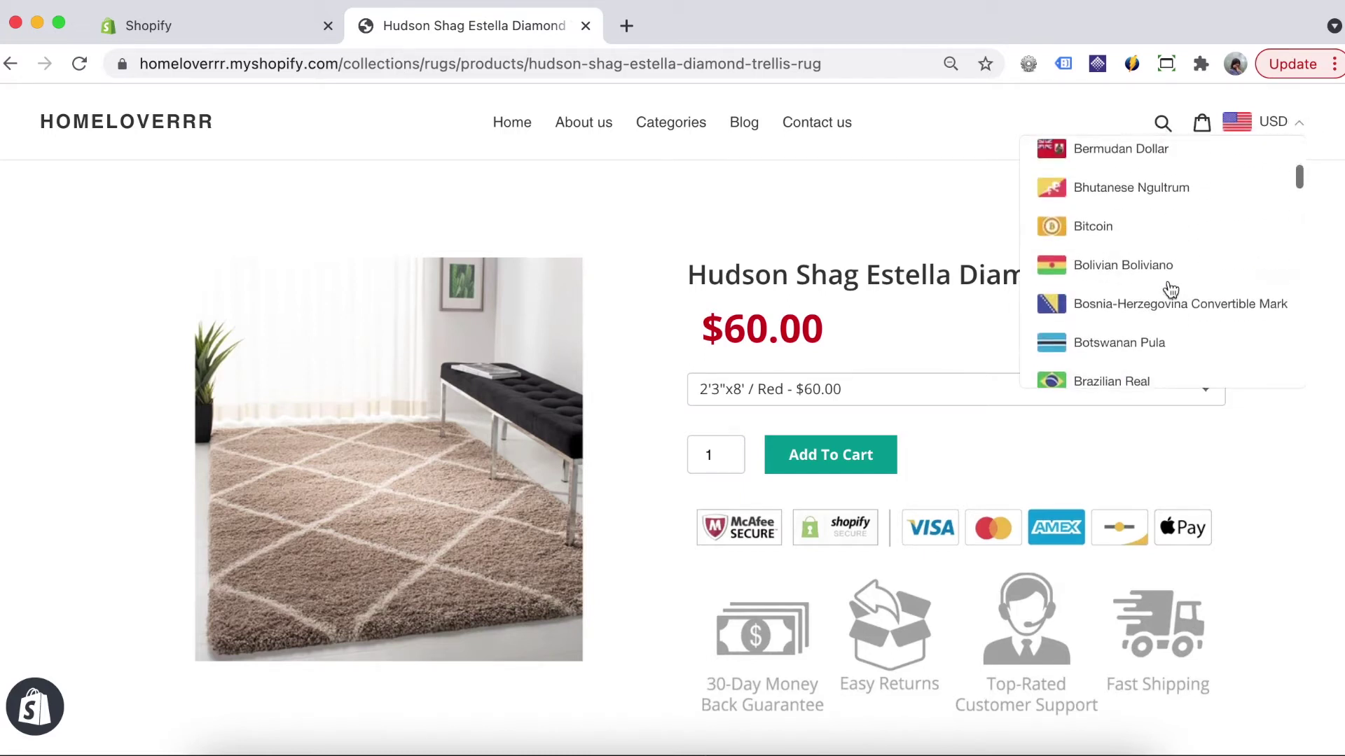
pyautogui.scroll(3, 1171, 287)
pyautogui.scroll(3, 1171, 288)
pyautogui.scroll(3, 1171, 288)
pyautogui.scroll(2, 1170, 288)
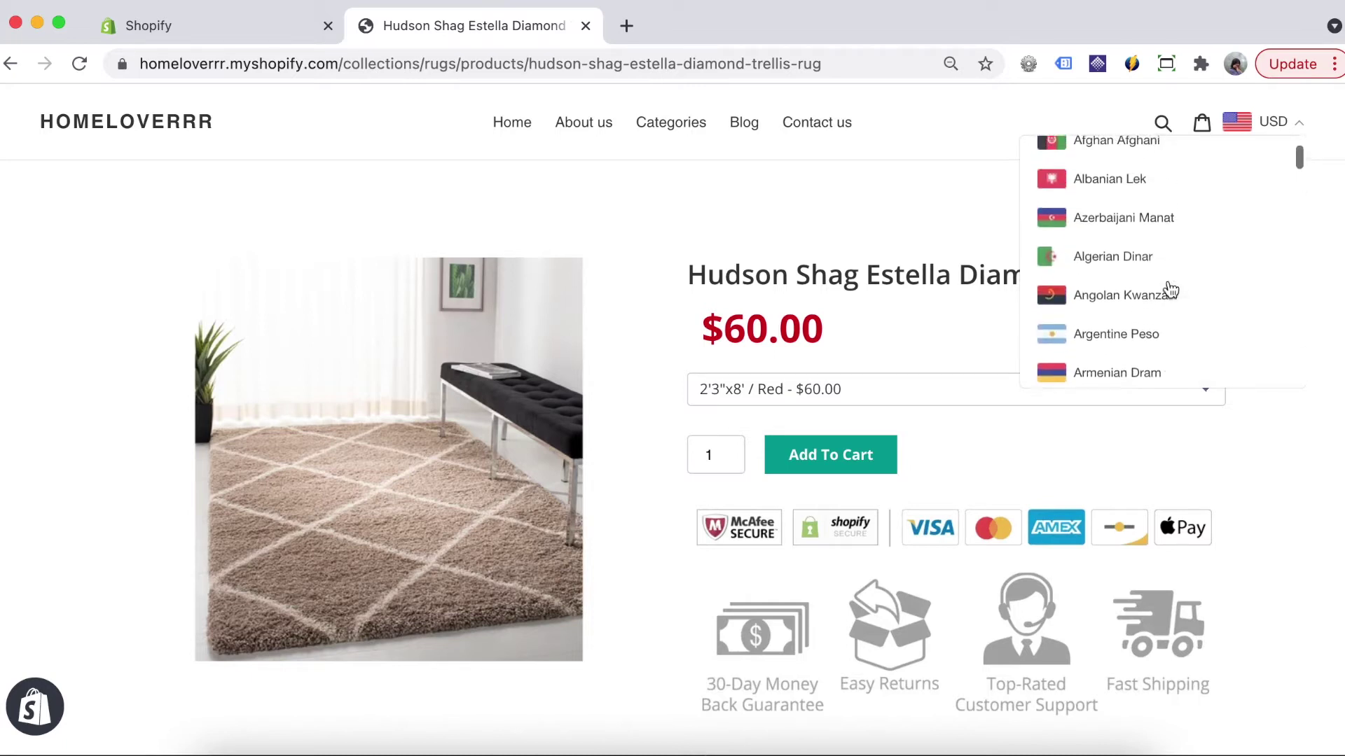
pyautogui.scroll(3, 1171, 288)
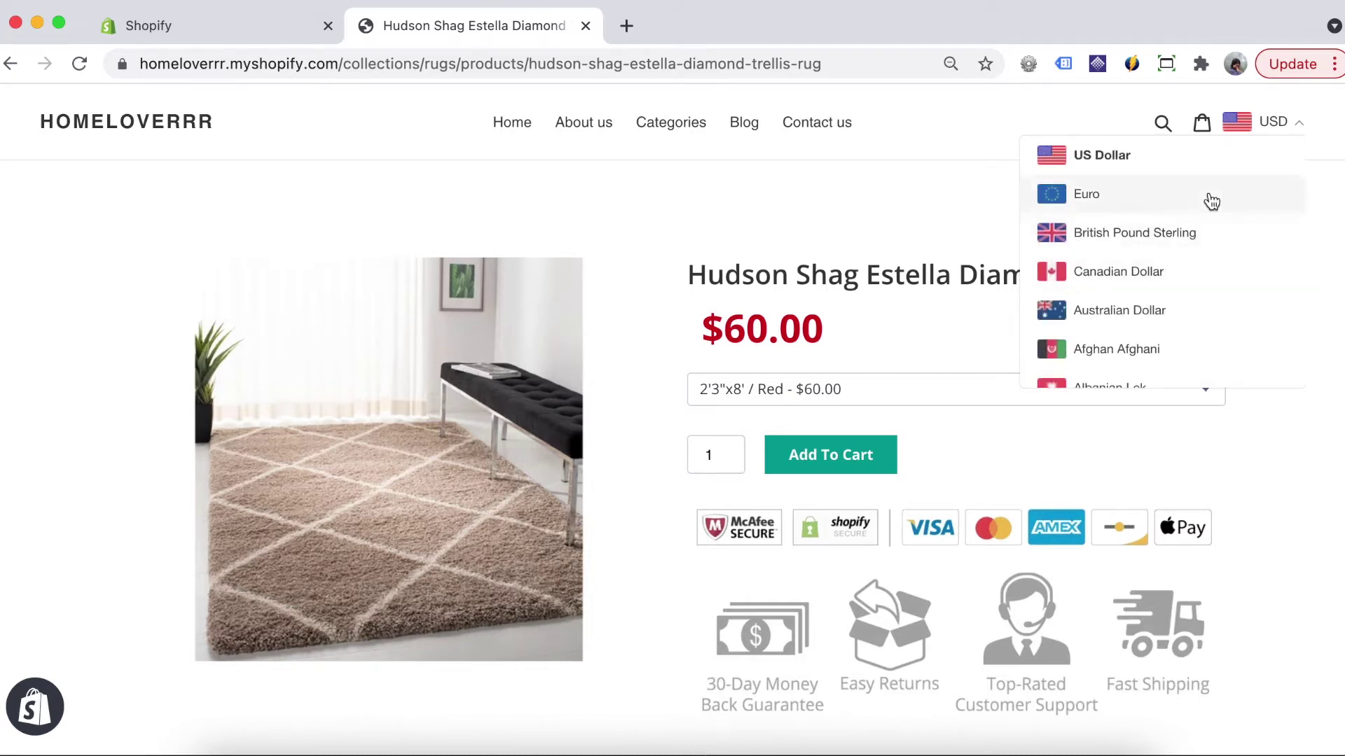
pyautogui.click(1155, 202)
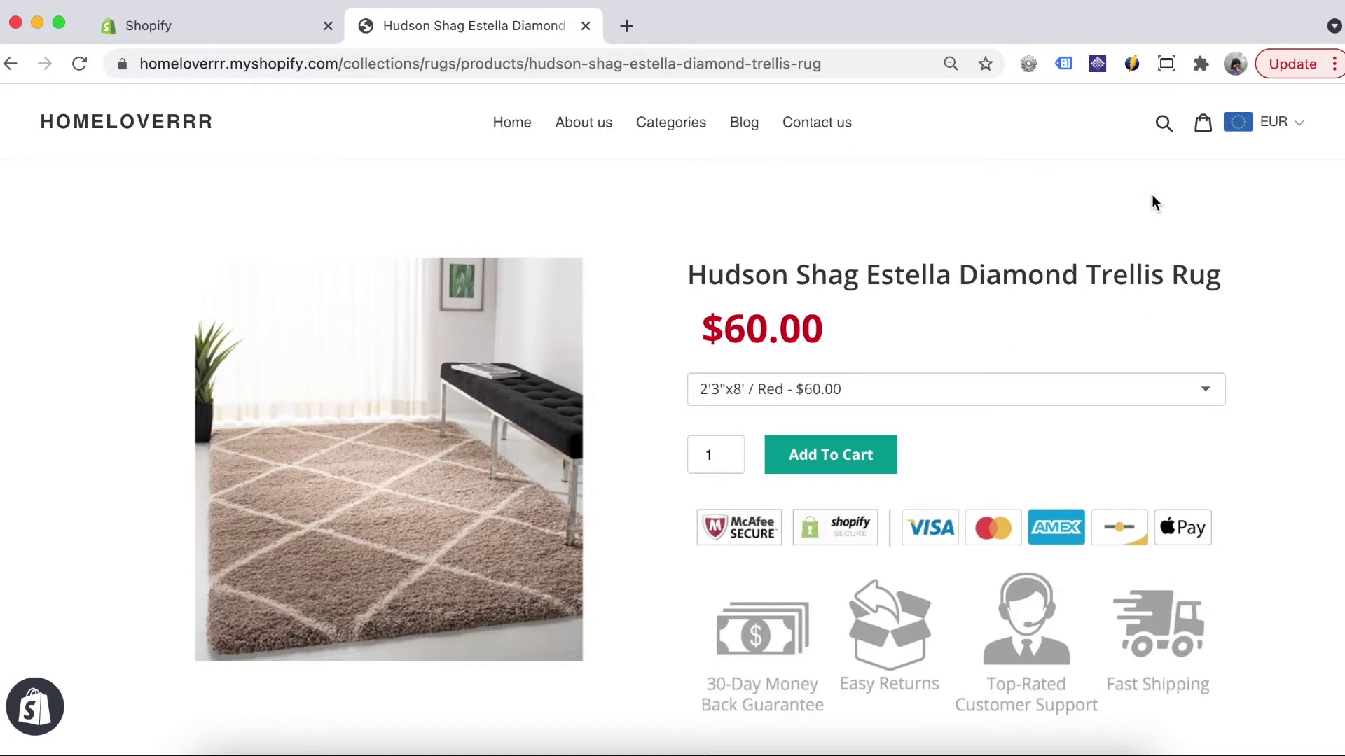
pyautogui.click(1278, 129)
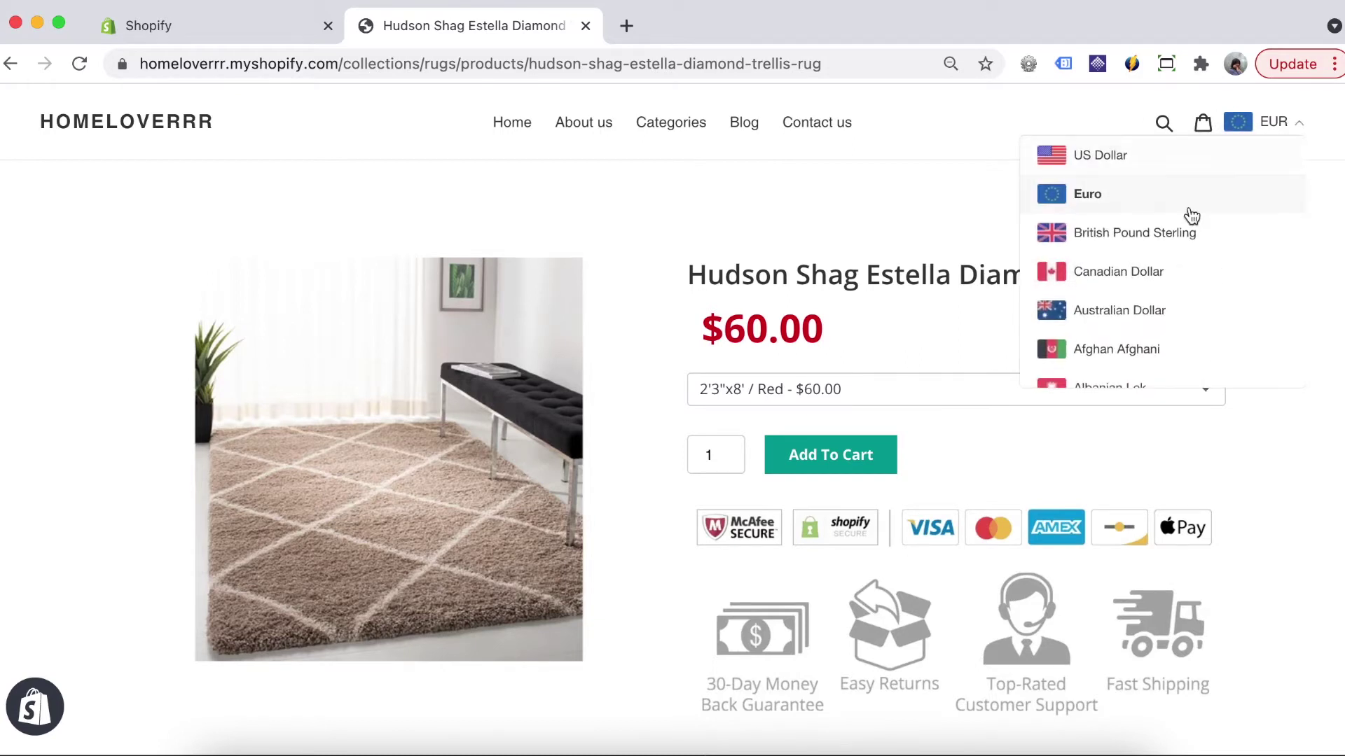
pyautogui.click(1168, 236)
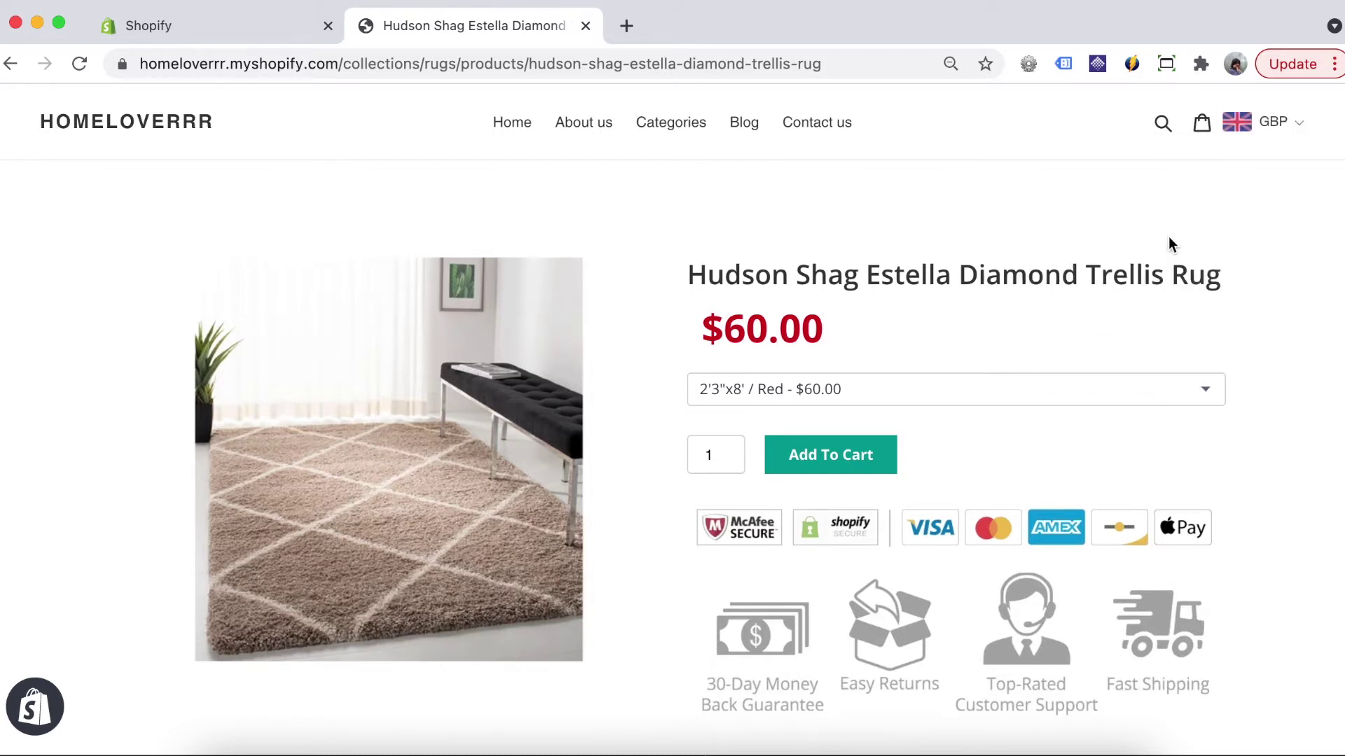
# Open General settings and show the US dollar store currency formatting fields
pyautogui.click(242, 23)
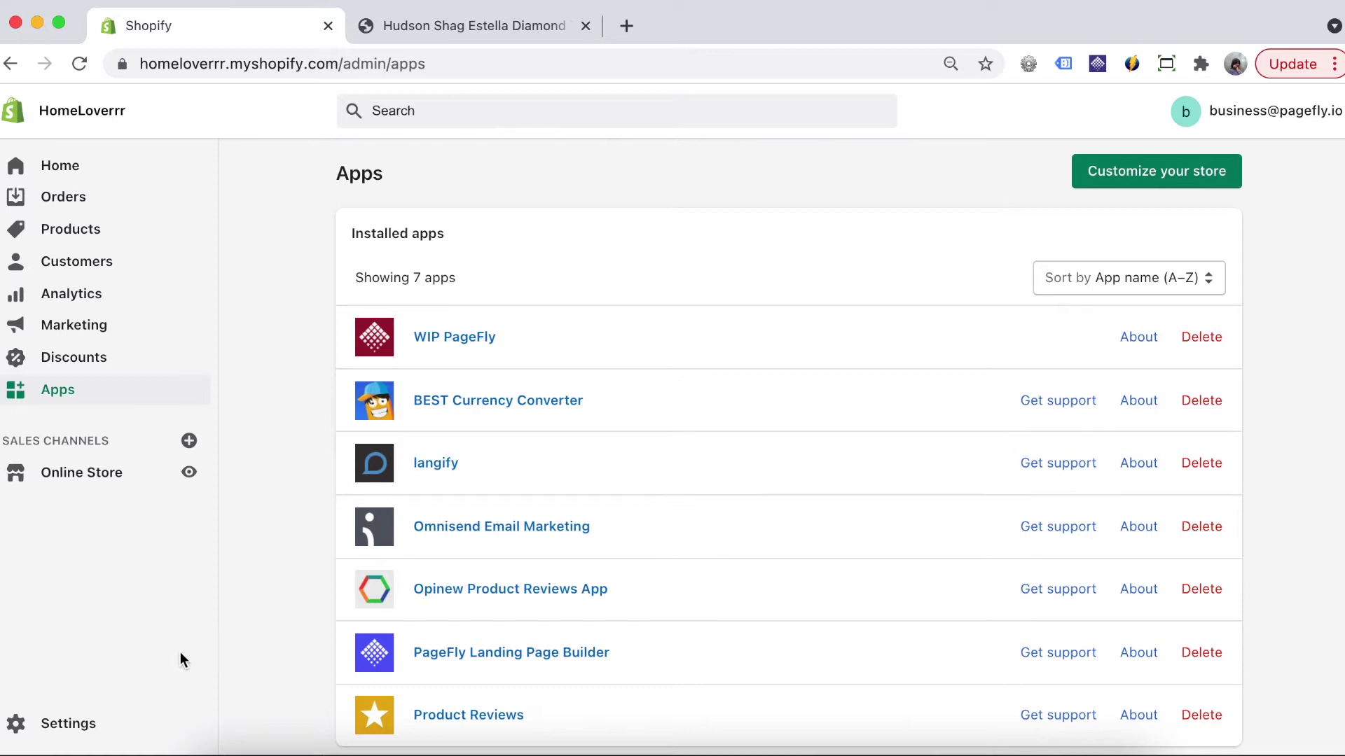
pyautogui.click(67, 724)
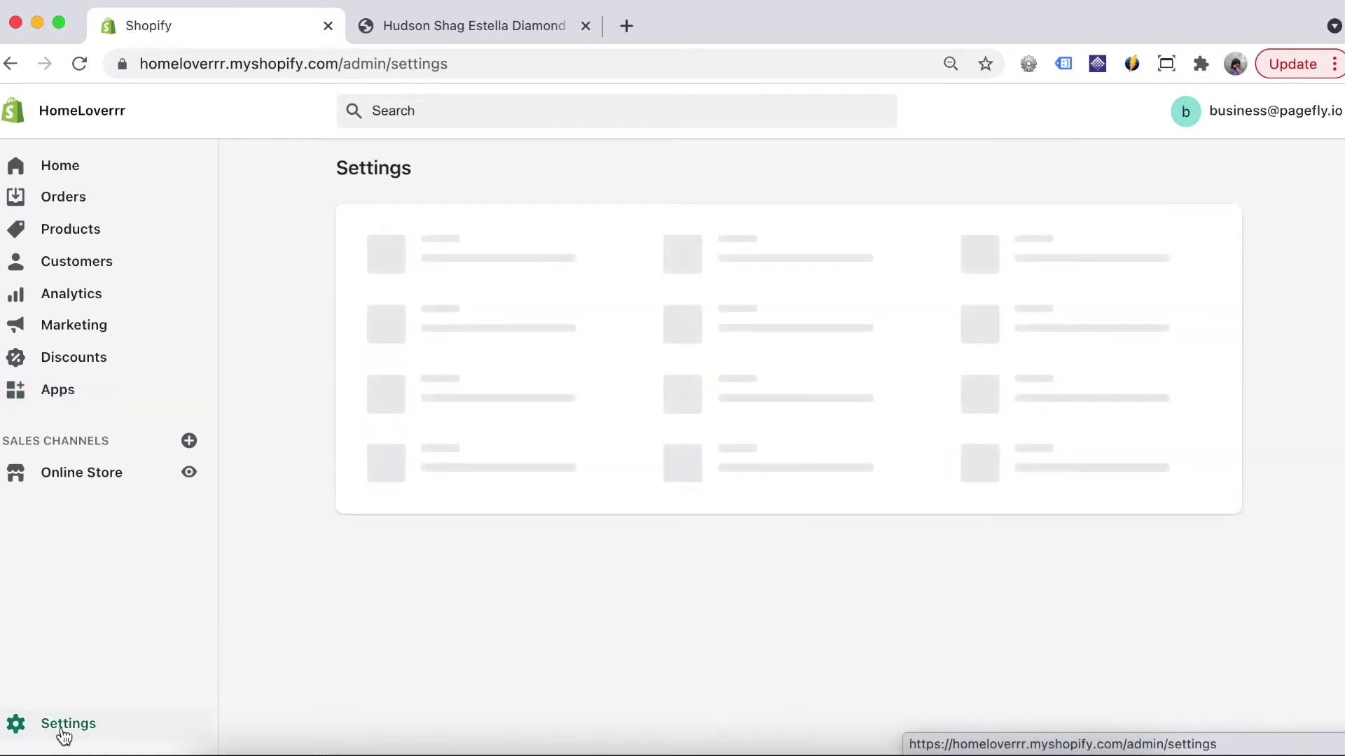
pyautogui.click(445, 241)
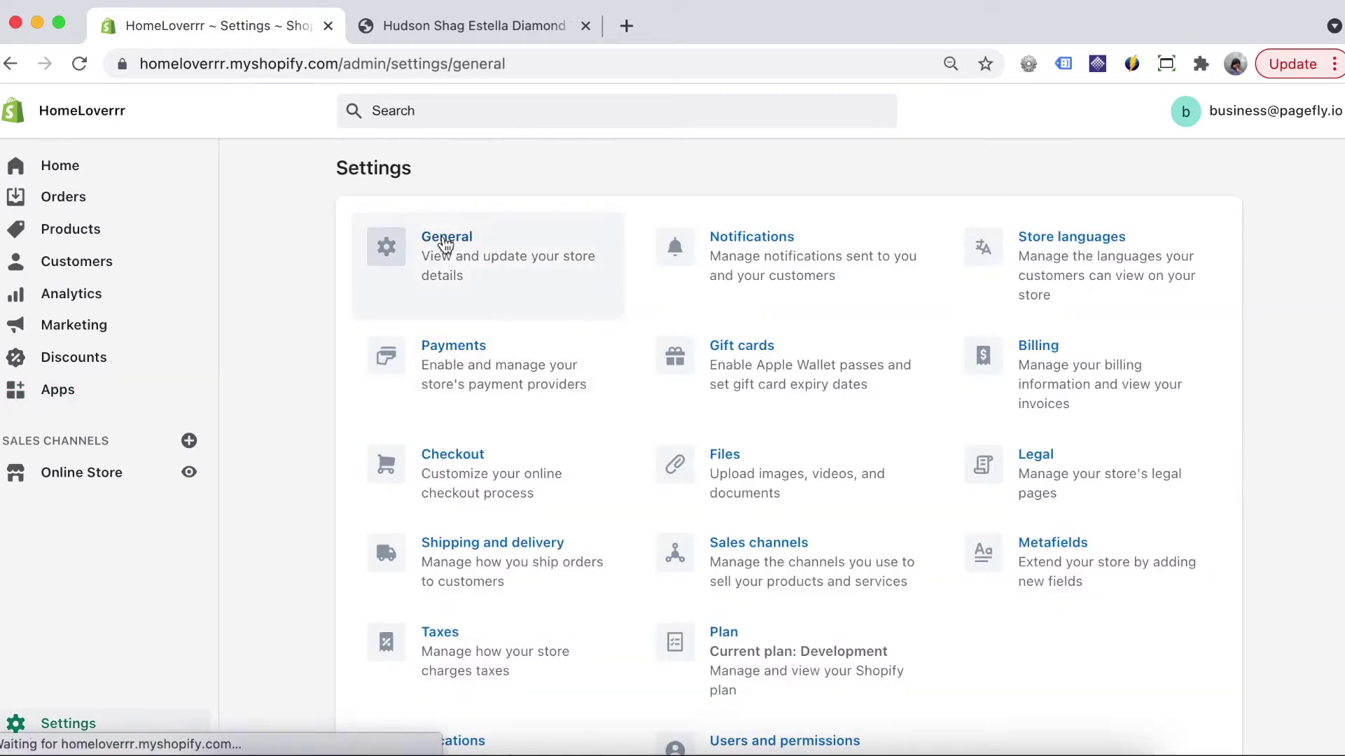
pyautogui.scroll(-10, 558, 527)
pyautogui.scroll(-10, 558, 526)
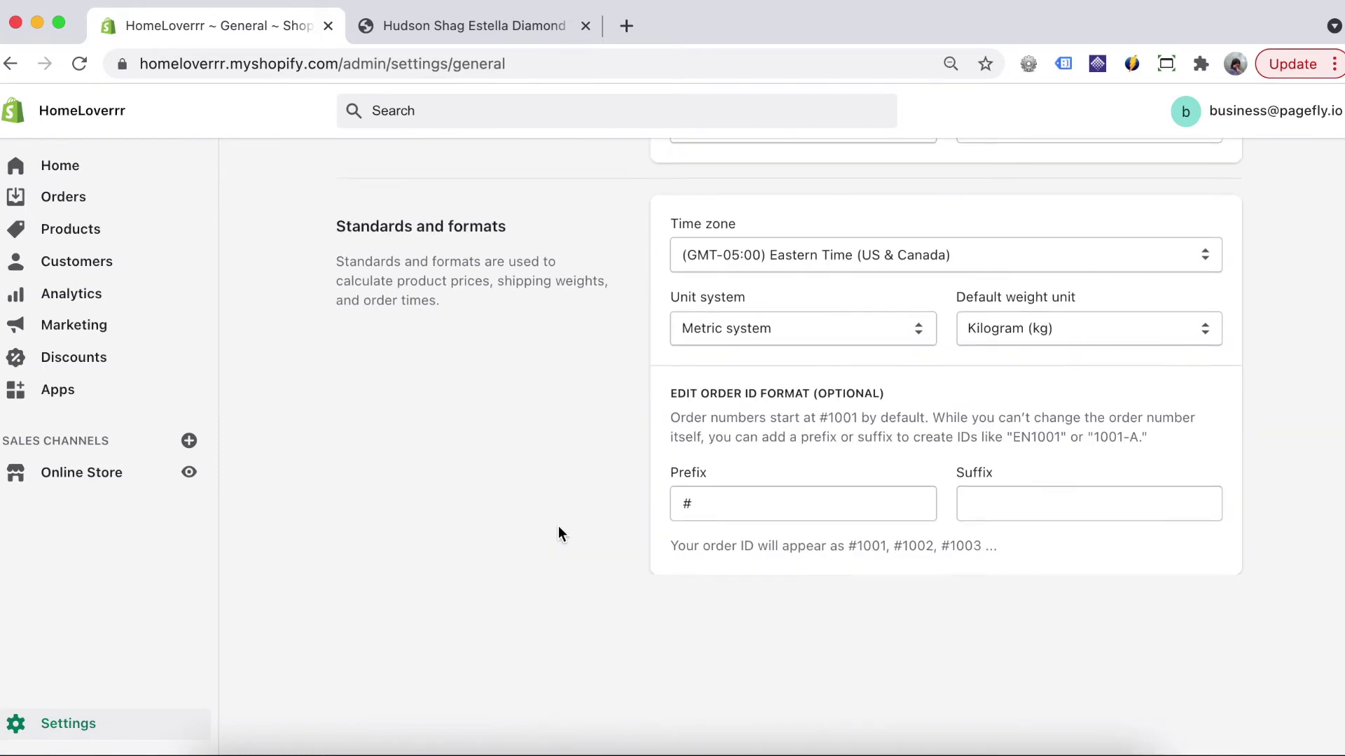
pyautogui.scroll(-5, 558, 527)
pyautogui.click(1178, 511)
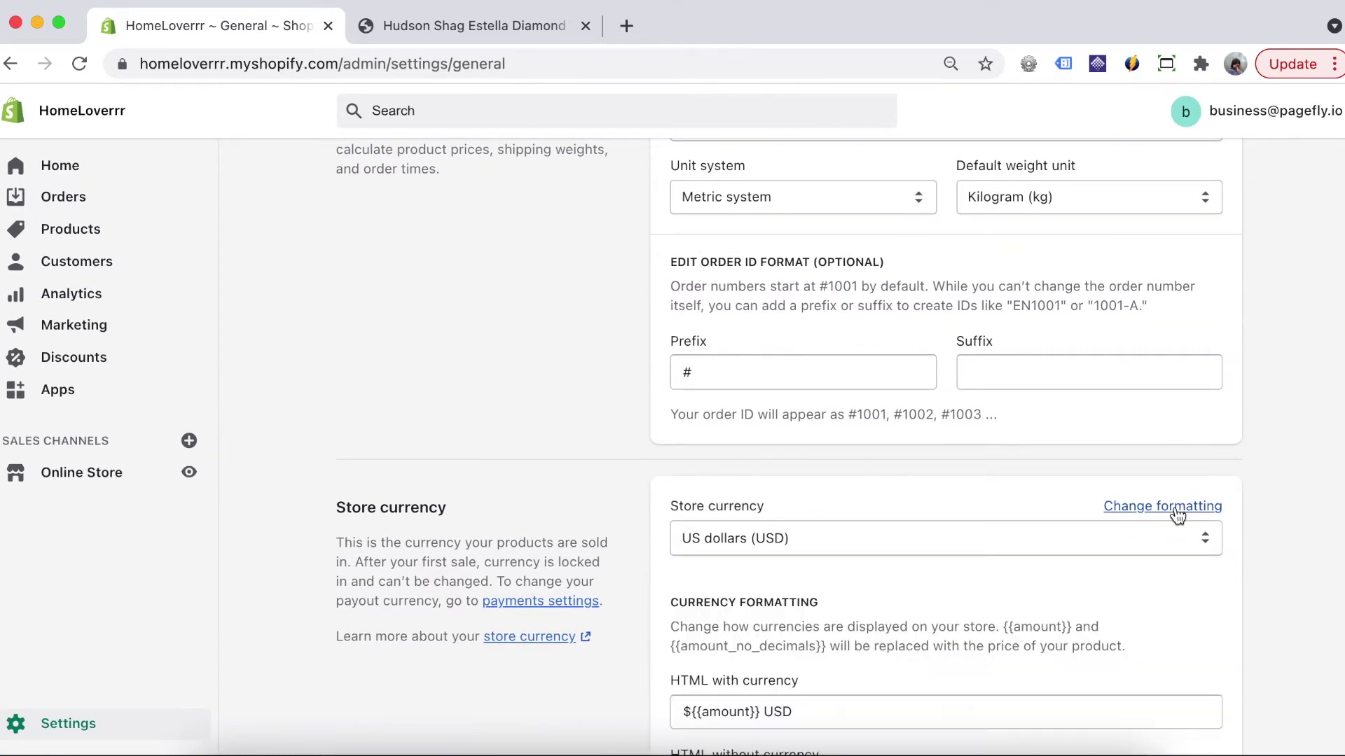
pyautogui.scroll(-2, 966, 582)
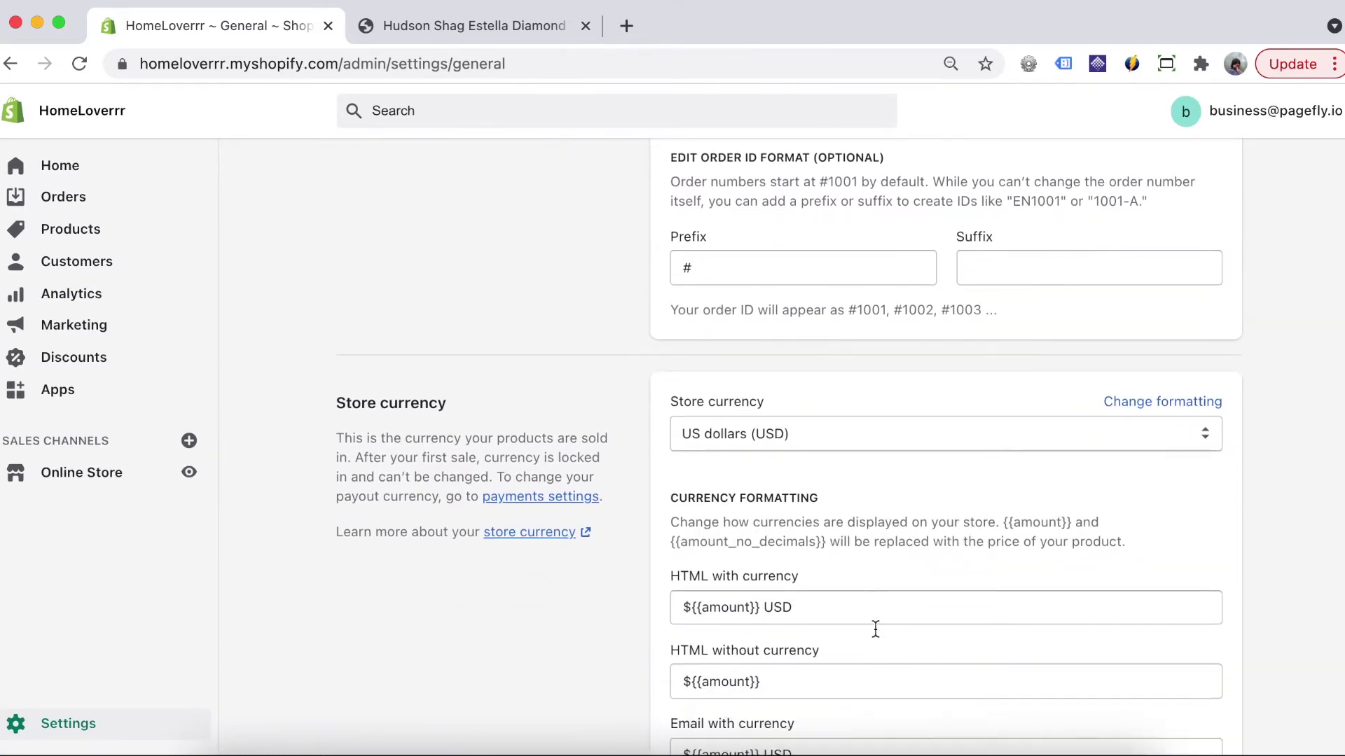
# Wrap the HTML with-currency and without-currency formats in <span class=money> tags and save
pyautogui.click(683, 610)
pyautogui.write('<span class=money>')
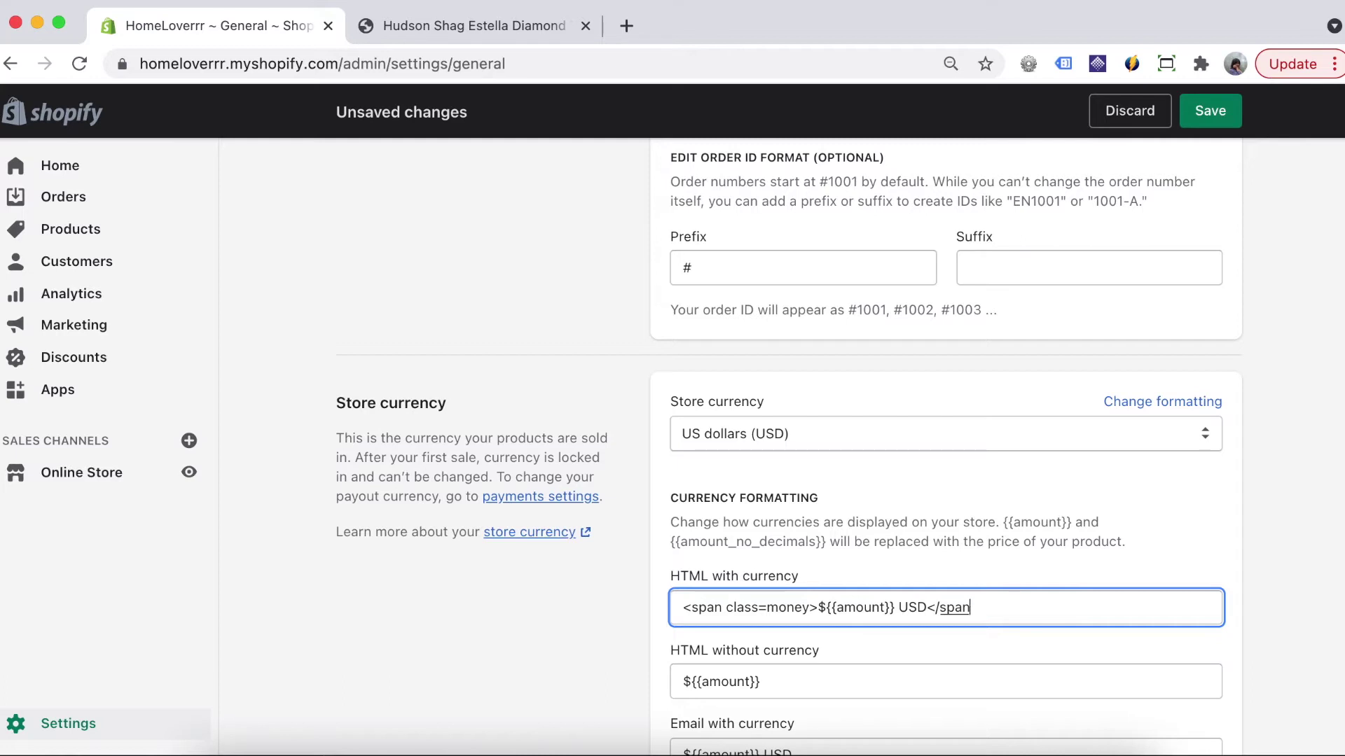
pyautogui.write('>')
pyautogui.scroll(-2, 914, 636)
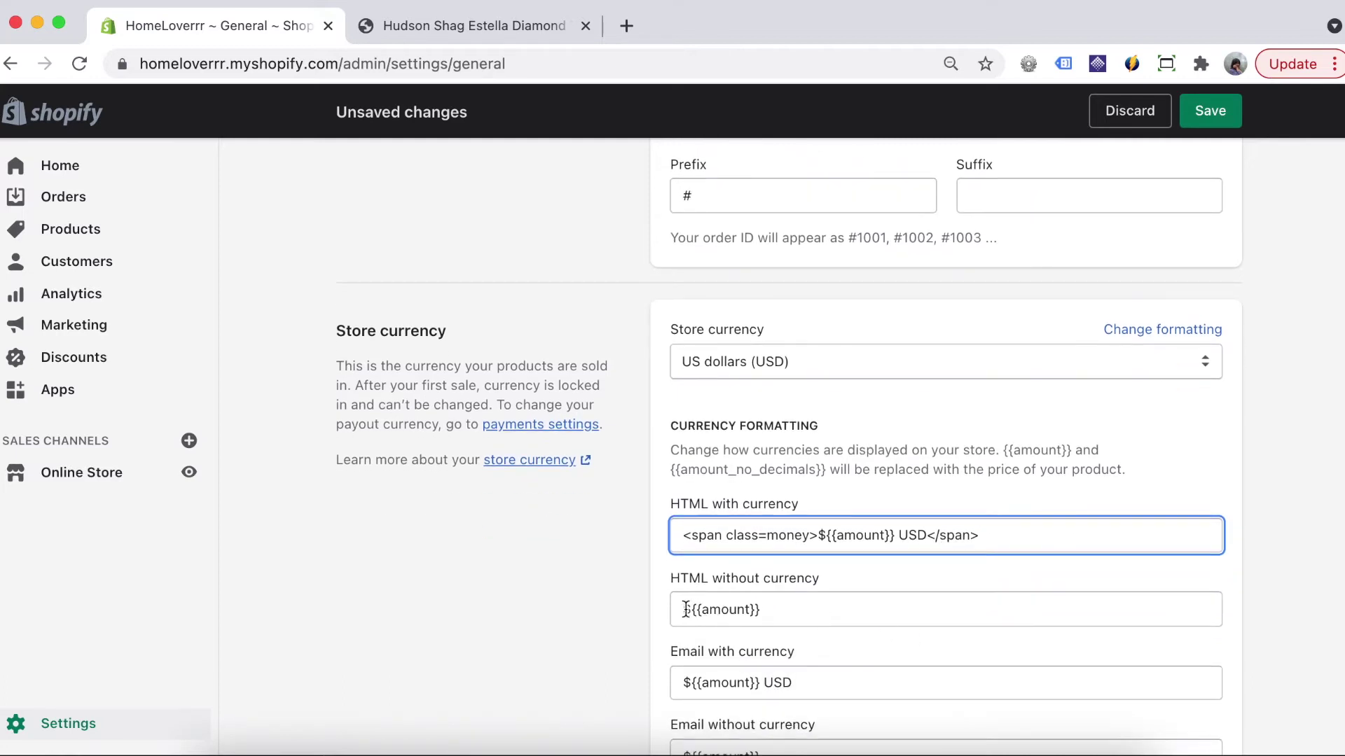
pyautogui.click(684, 609)
pyautogui.write('<span class=money>')
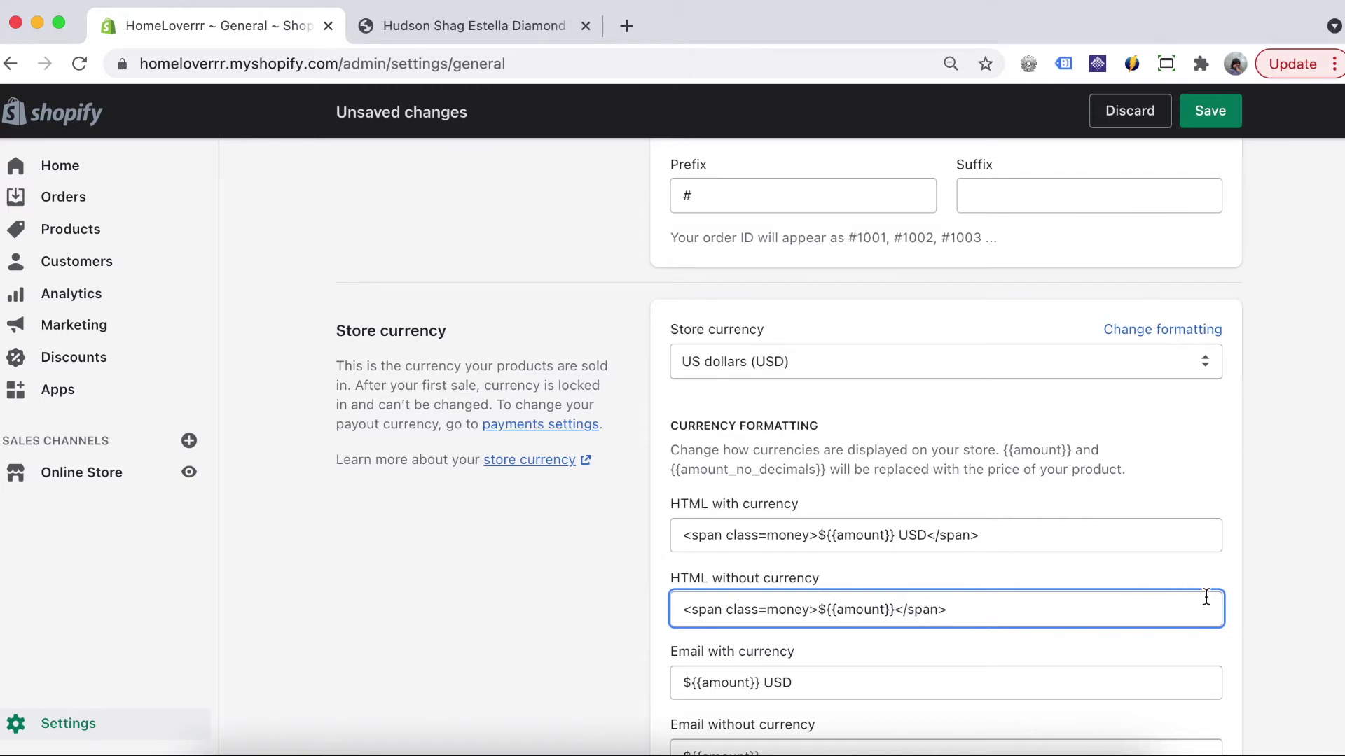
pyautogui.click(1299, 596)
pyautogui.scroll(-1, 1300, 596)
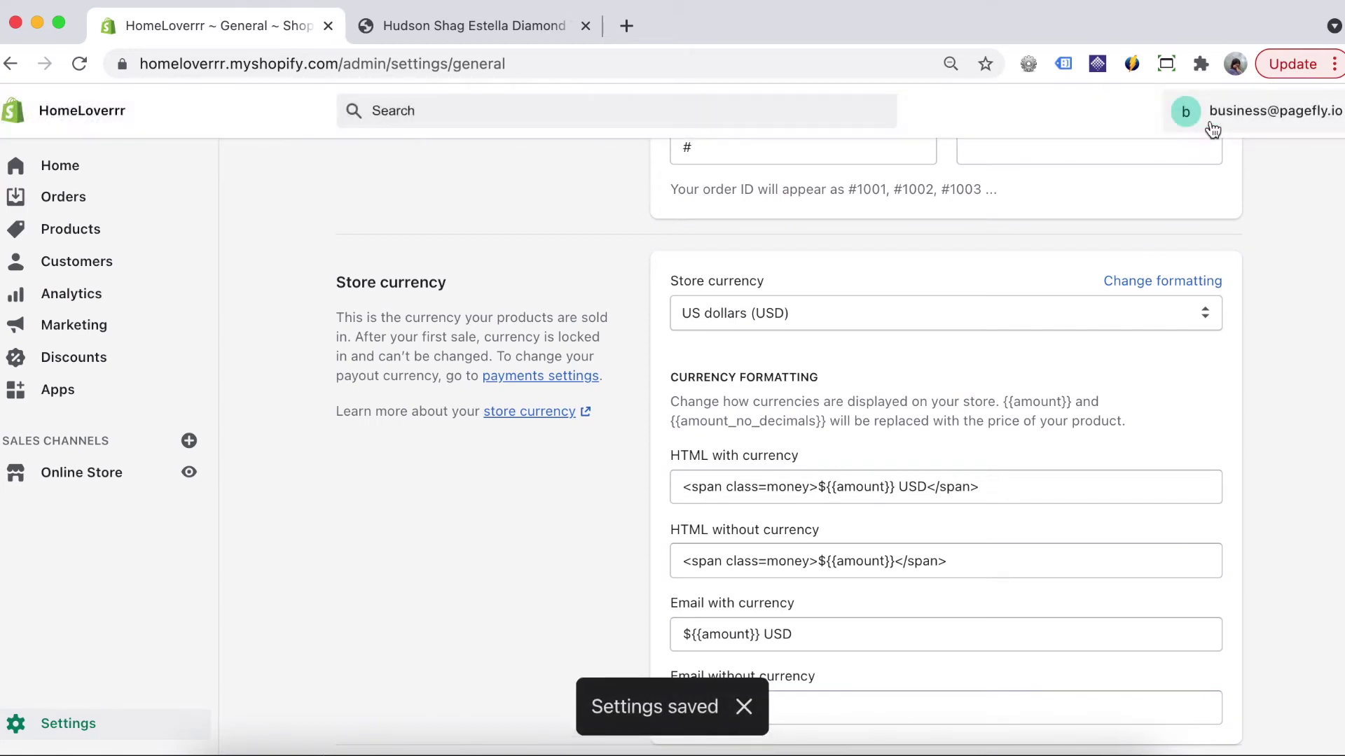
pyautogui.click(59, 390)
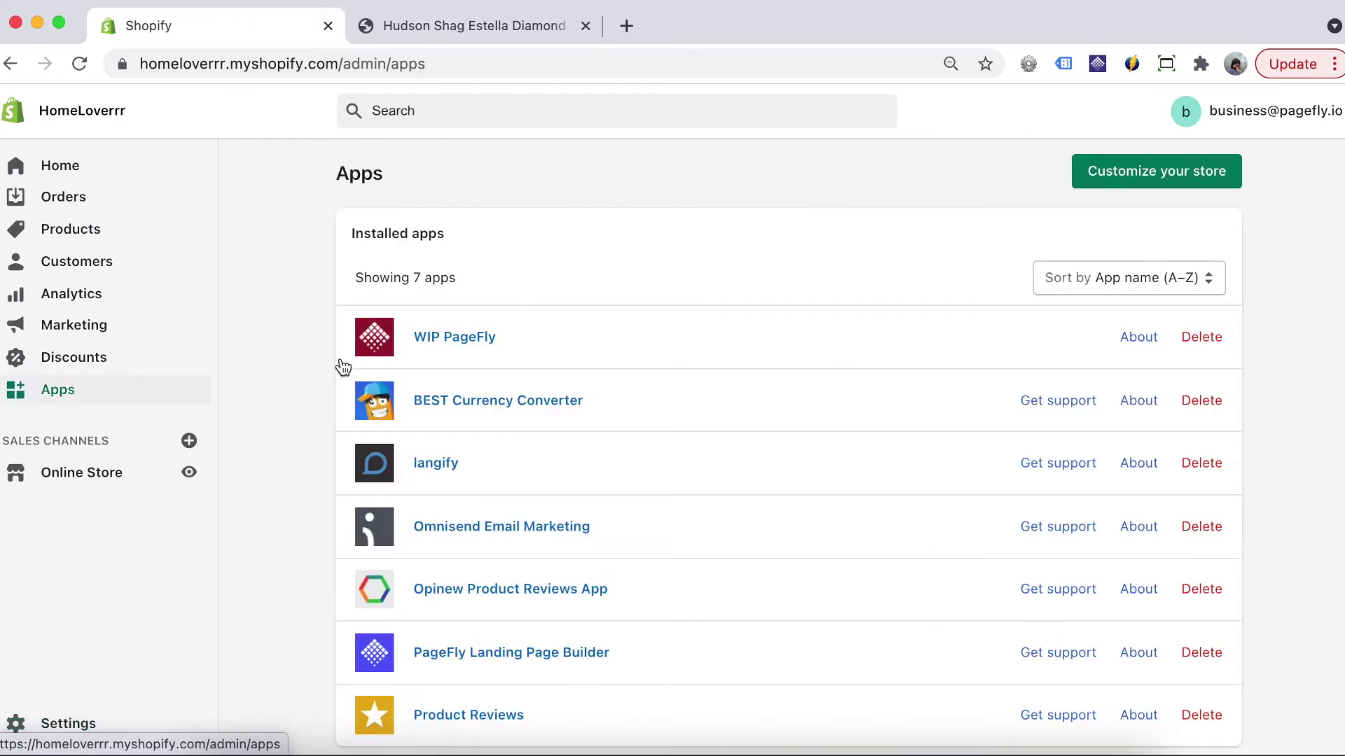
pyautogui.click(469, 400)
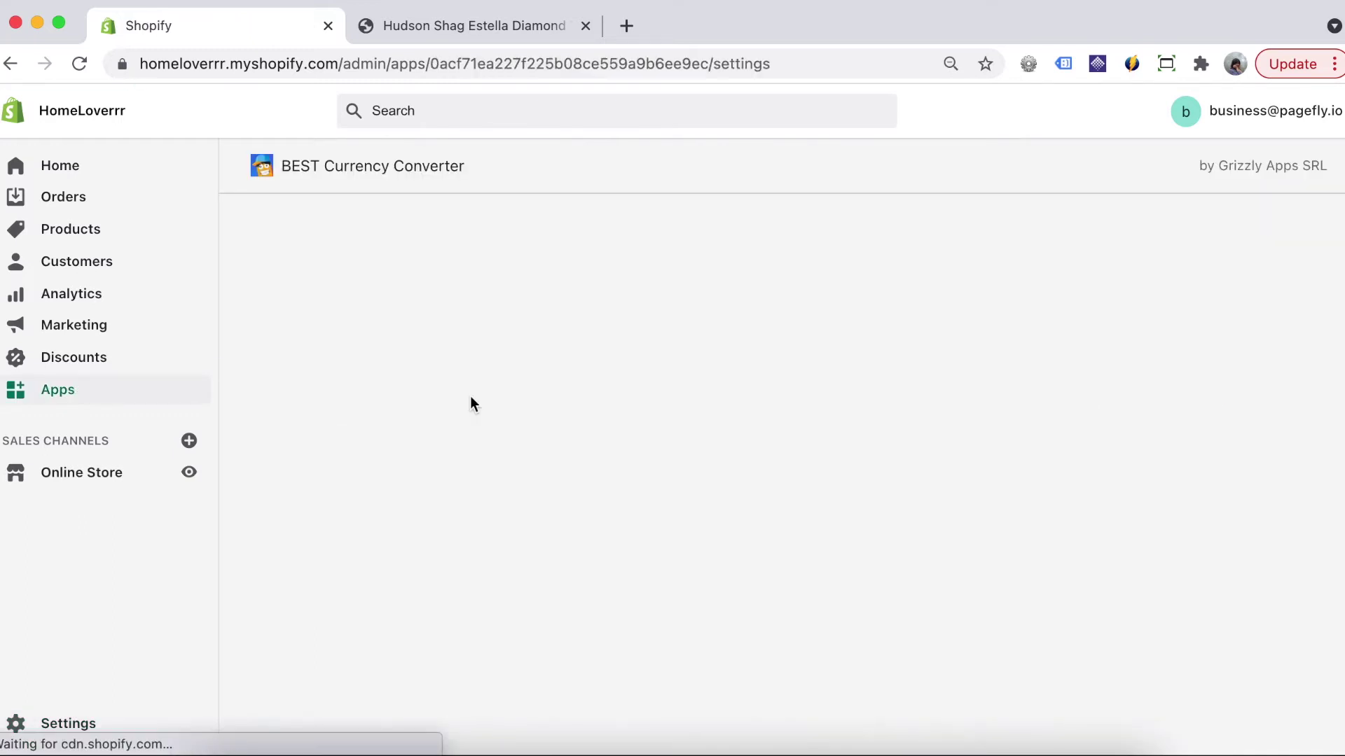
pyautogui.scroll(-10, 470, 397)
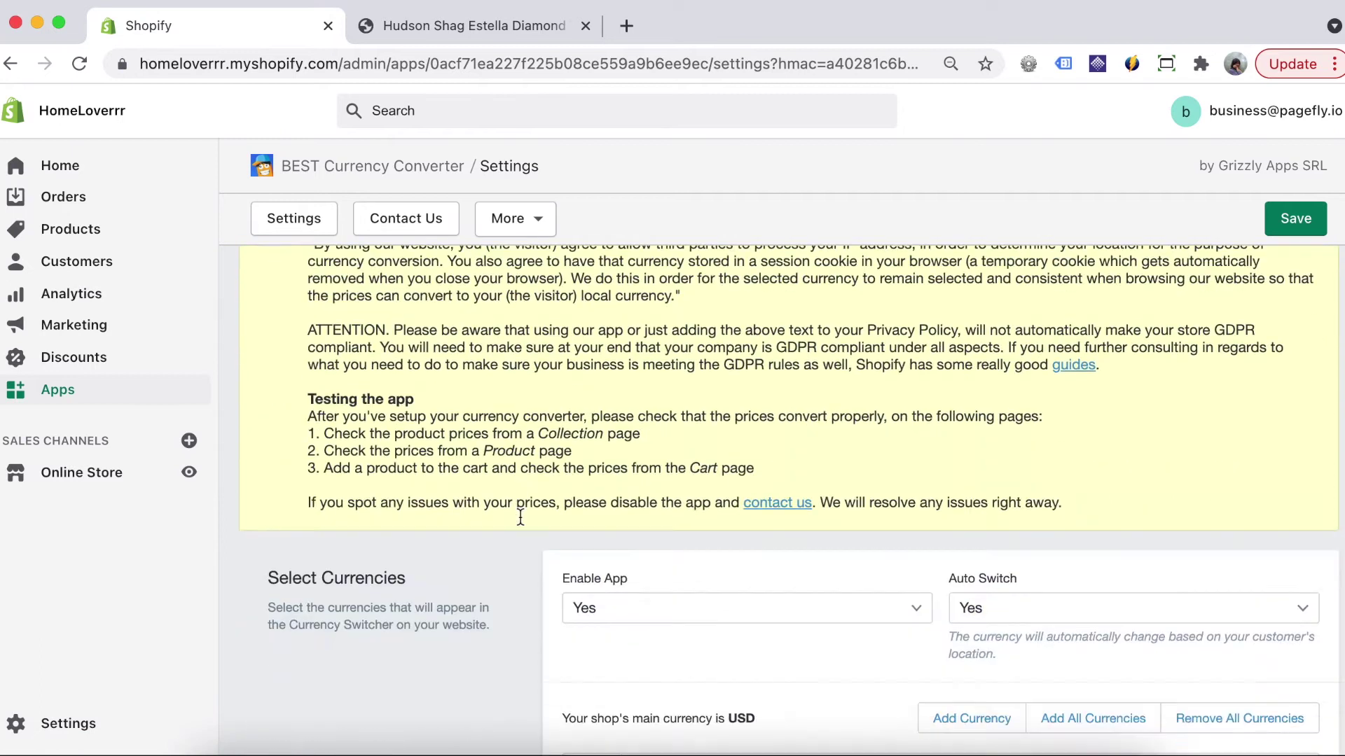
pyautogui.scroll(-3, 469, 397)
pyautogui.scroll(1, 577, 390)
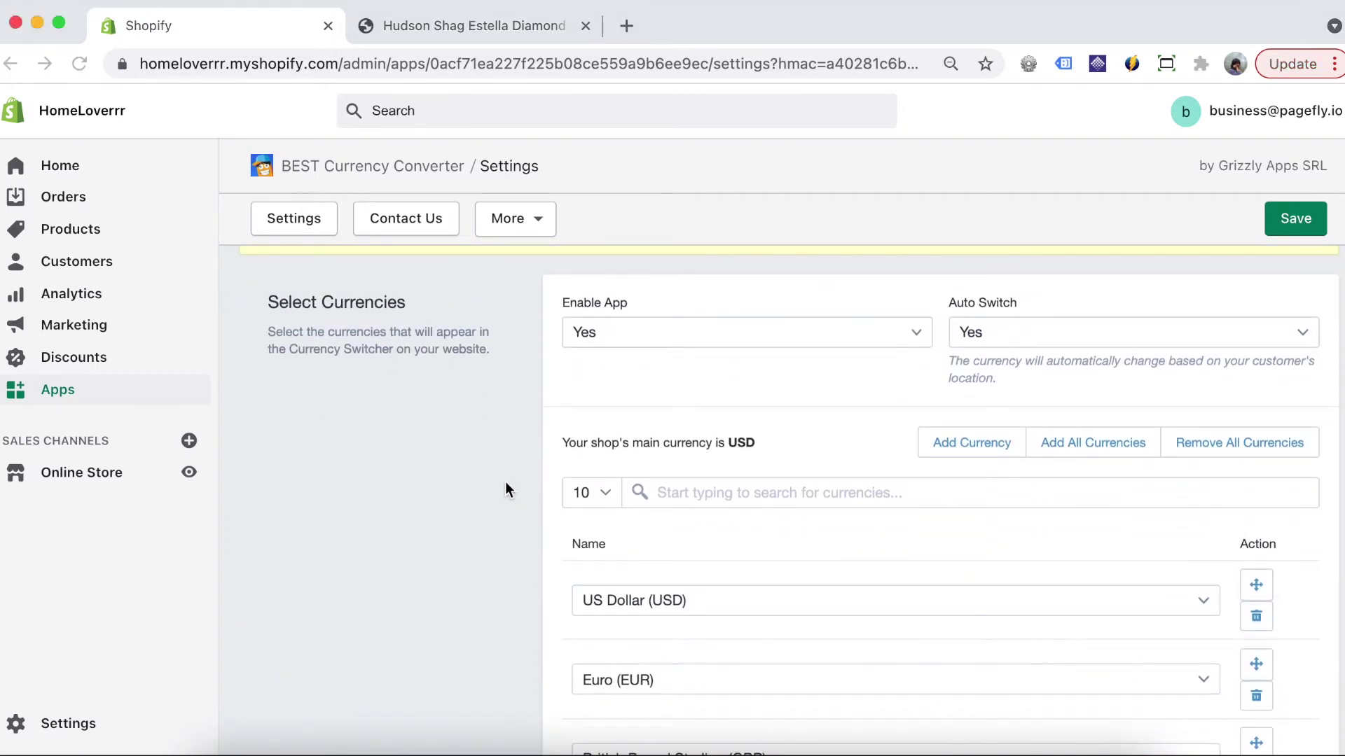
pyautogui.scroll(-3, 941, 594)
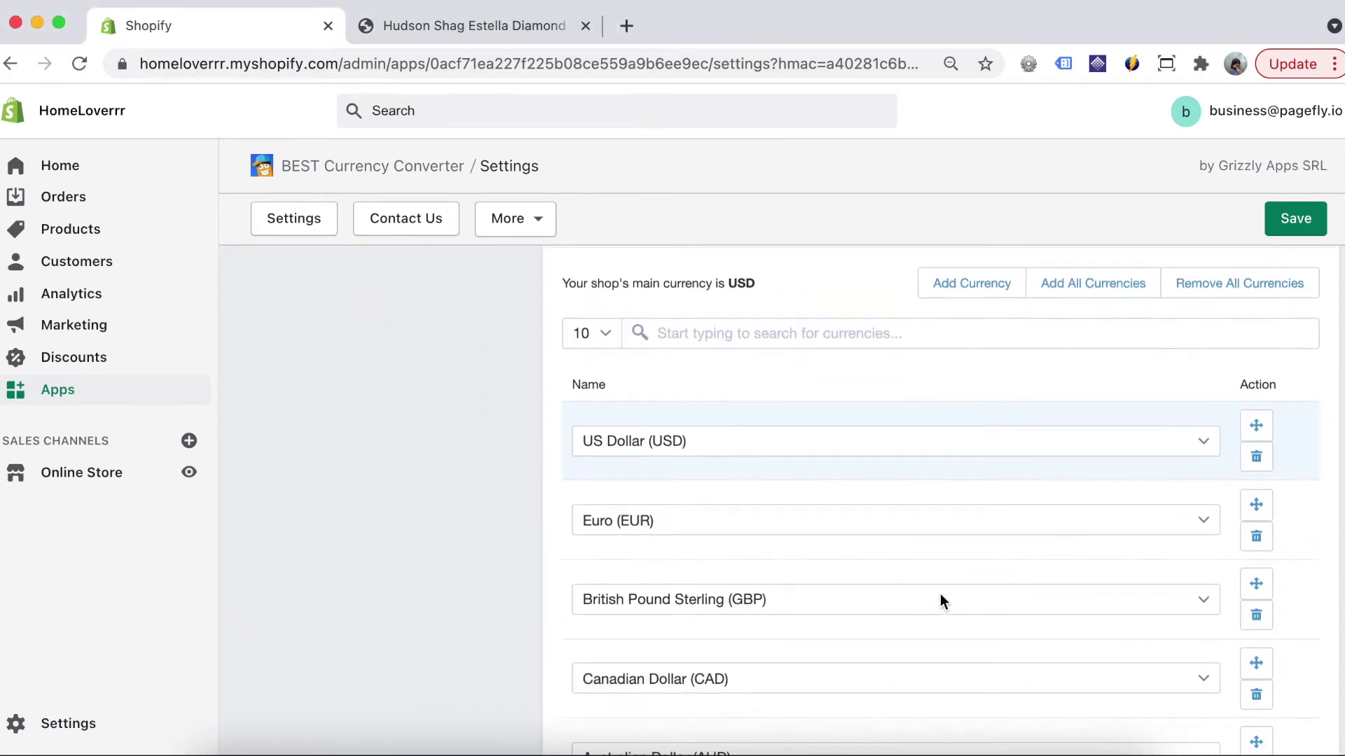
pyautogui.scroll(-4, 940, 600)
pyautogui.scroll(-3, 941, 601)
pyautogui.scroll(-2, 940, 601)
pyautogui.scroll(4, 941, 601)
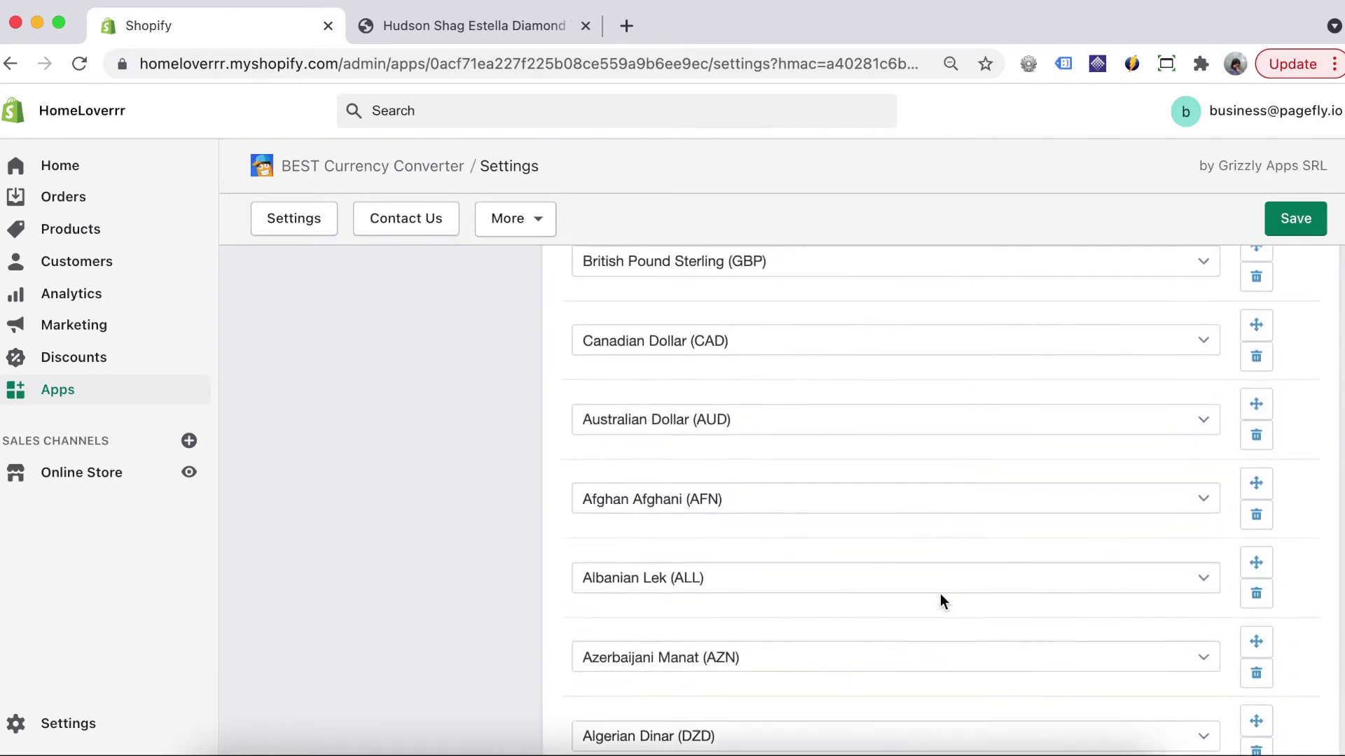
pyautogui.scroll(5, 941, 601)
pyautogui.scroll(3, 941, 601)
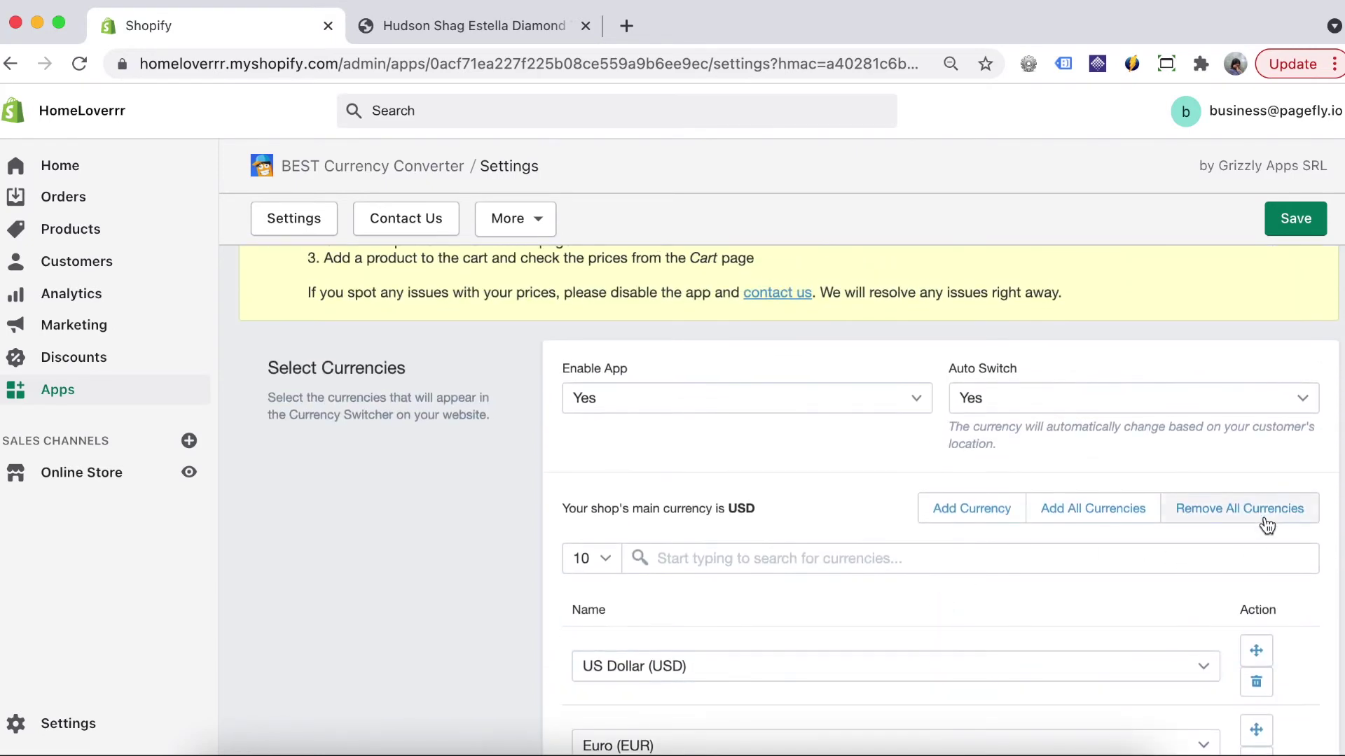
# Remove all currencies, then add US Dollar, Euro, British Pound Sterling and Chinese Yuan (CNY)
pyautogui.click(1260, 513)
pyautogui.click(929, 483)
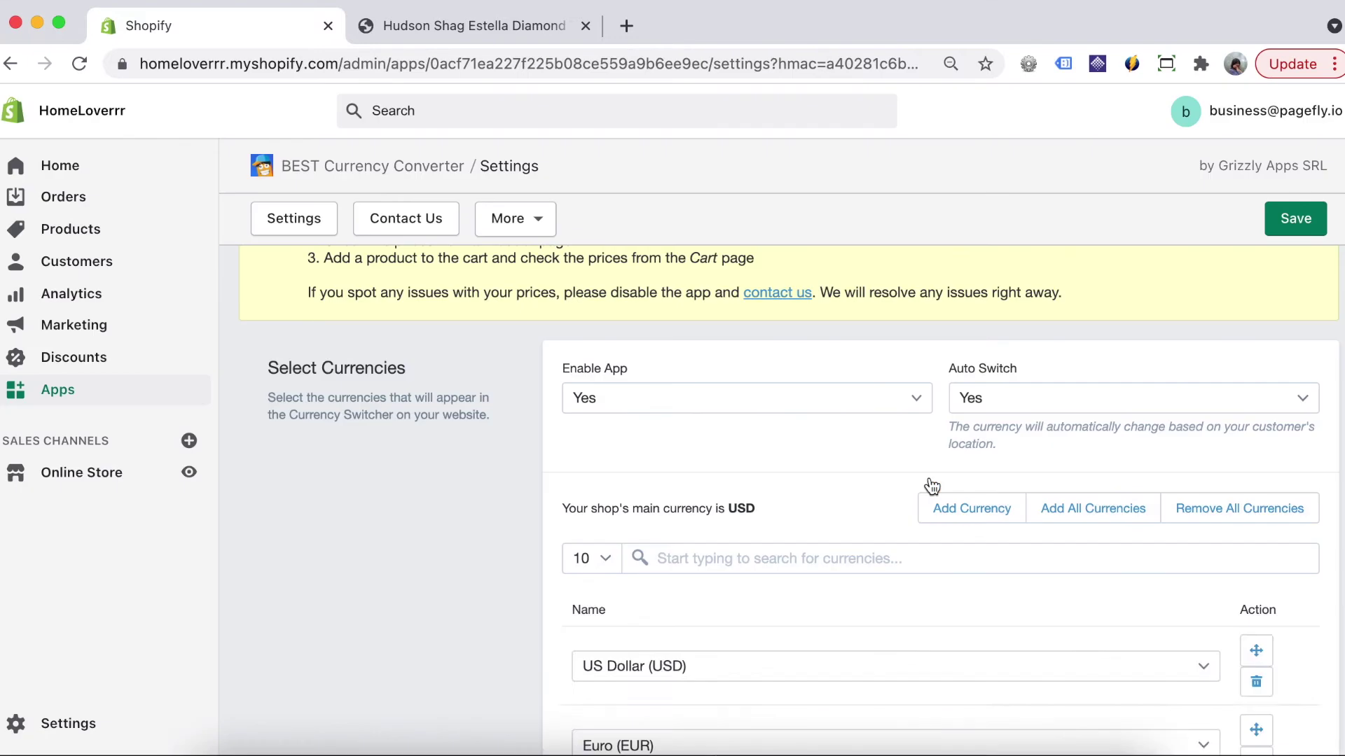
pyautogui.scroll(-3, 1033, 594)
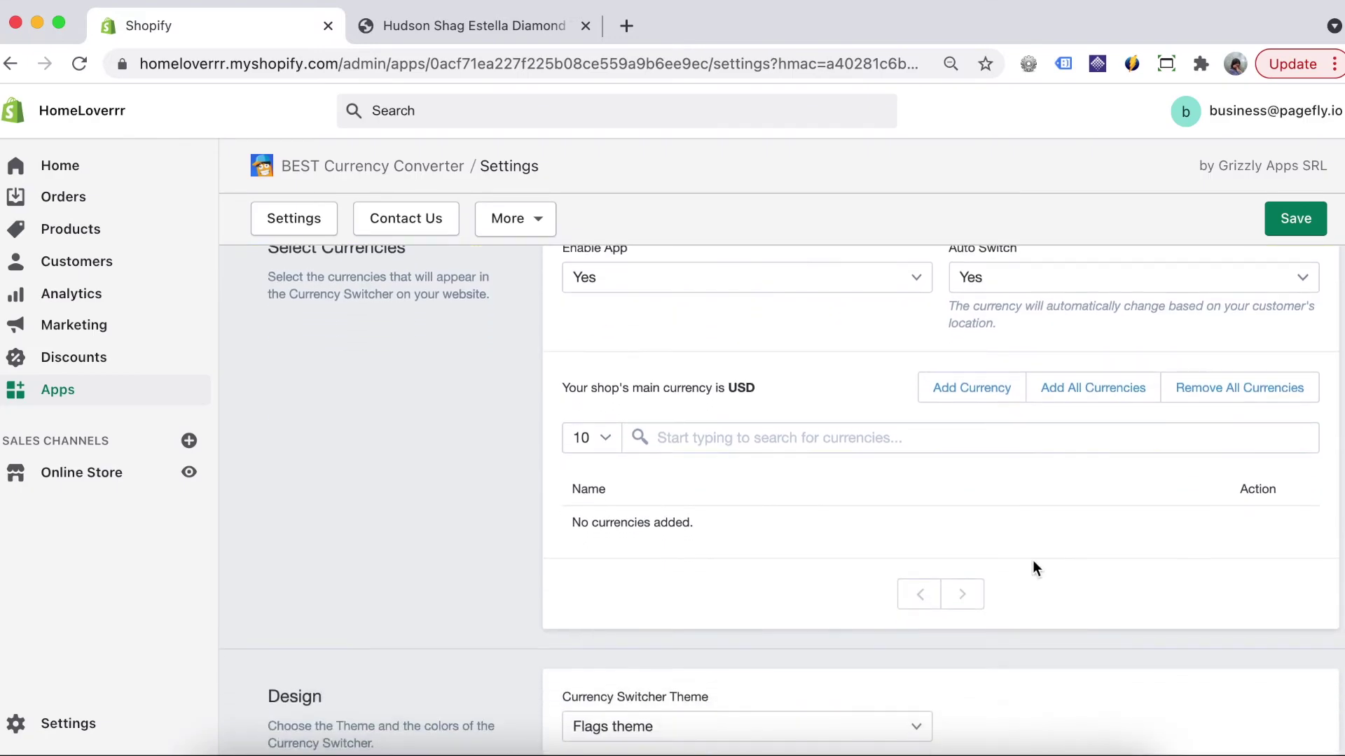
pyautogui.click(972, 388)
pyautogui.click(1000, 403)
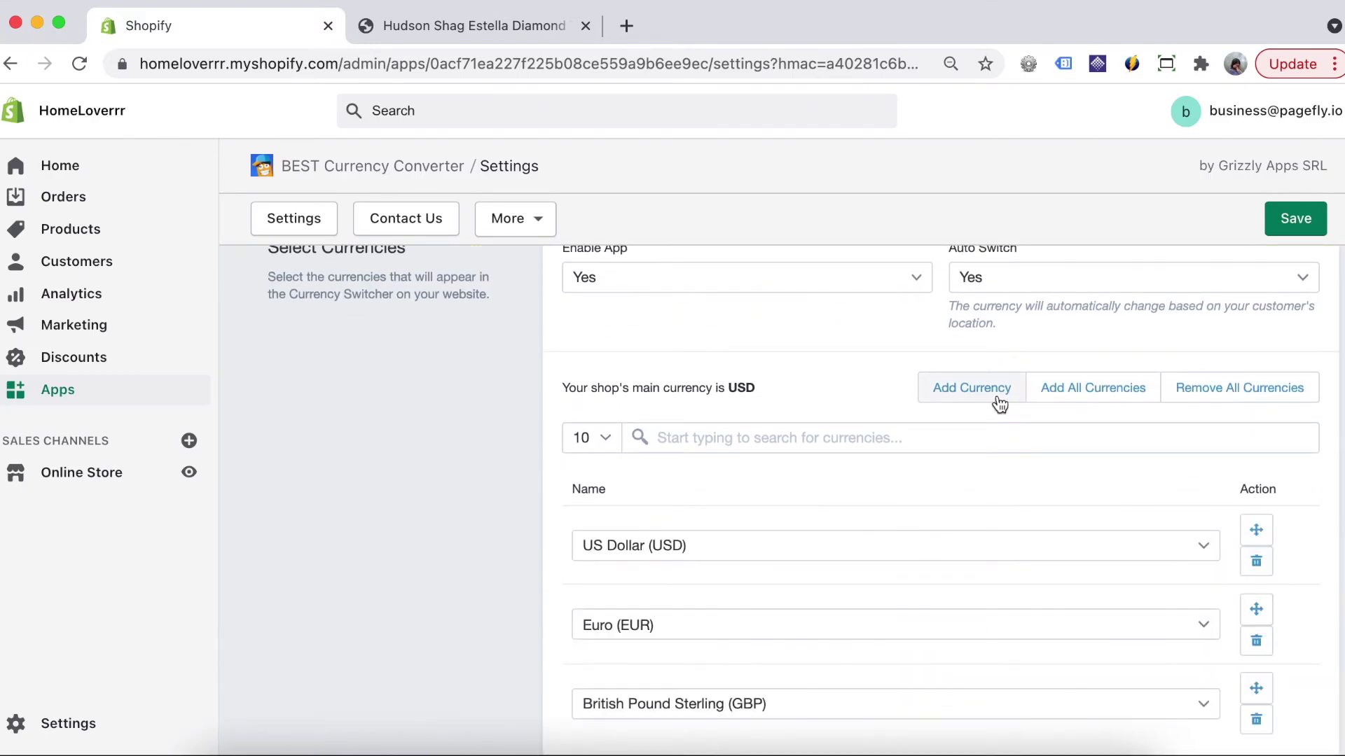
pyautogui.click(999, 402)
pyautogui.scroll(-3, 966, 577)
pyautogui.click(880, 621)
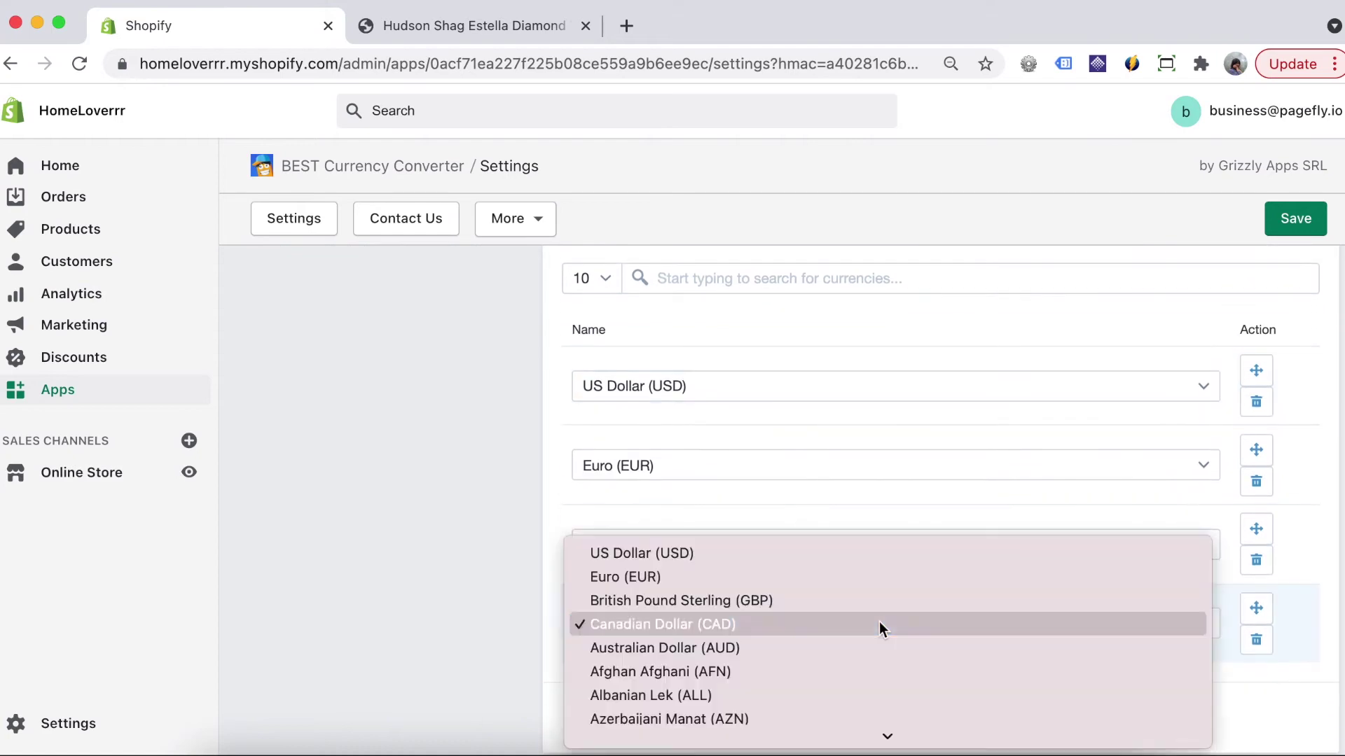
pyautogui.scroll(-5, 832, 660)
pyautogui.scroll(-5, 833, 661)
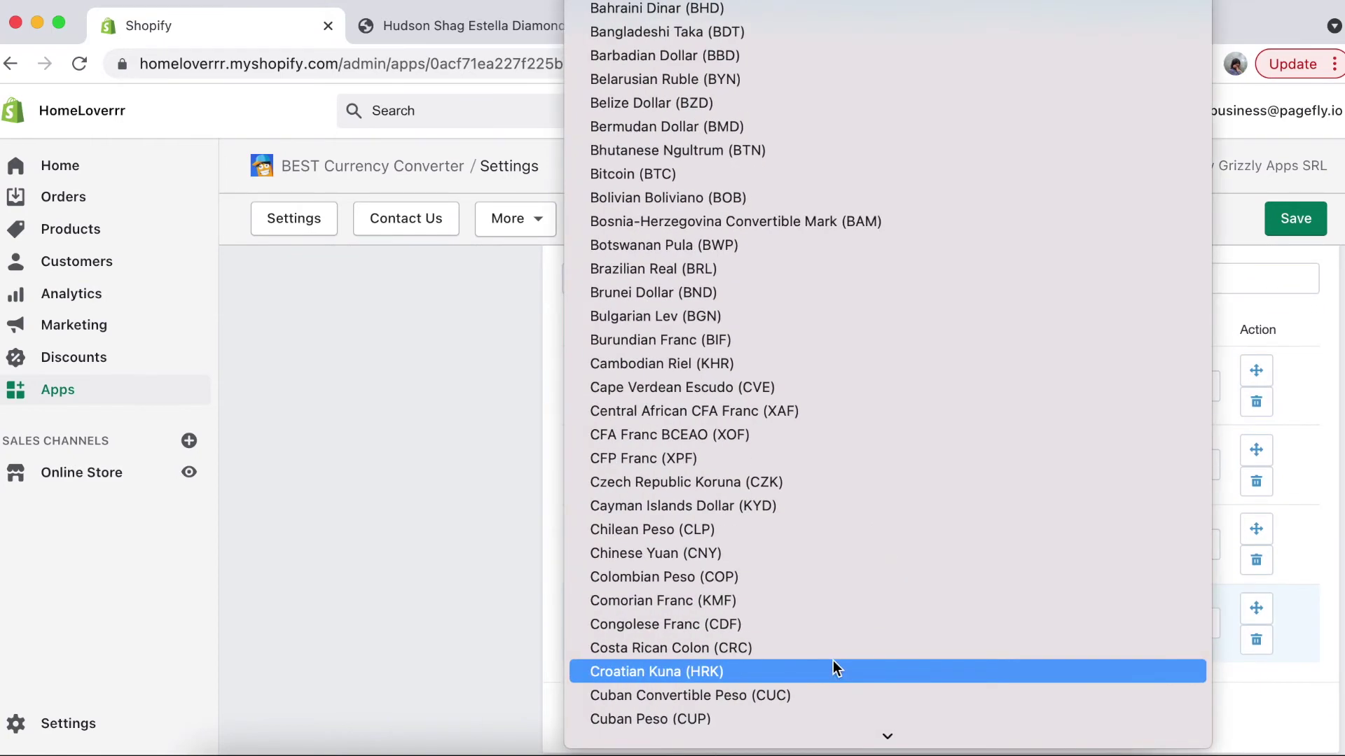
pyautogui.click(701, 559)
pyautogui.scroll(3, 972, 638)
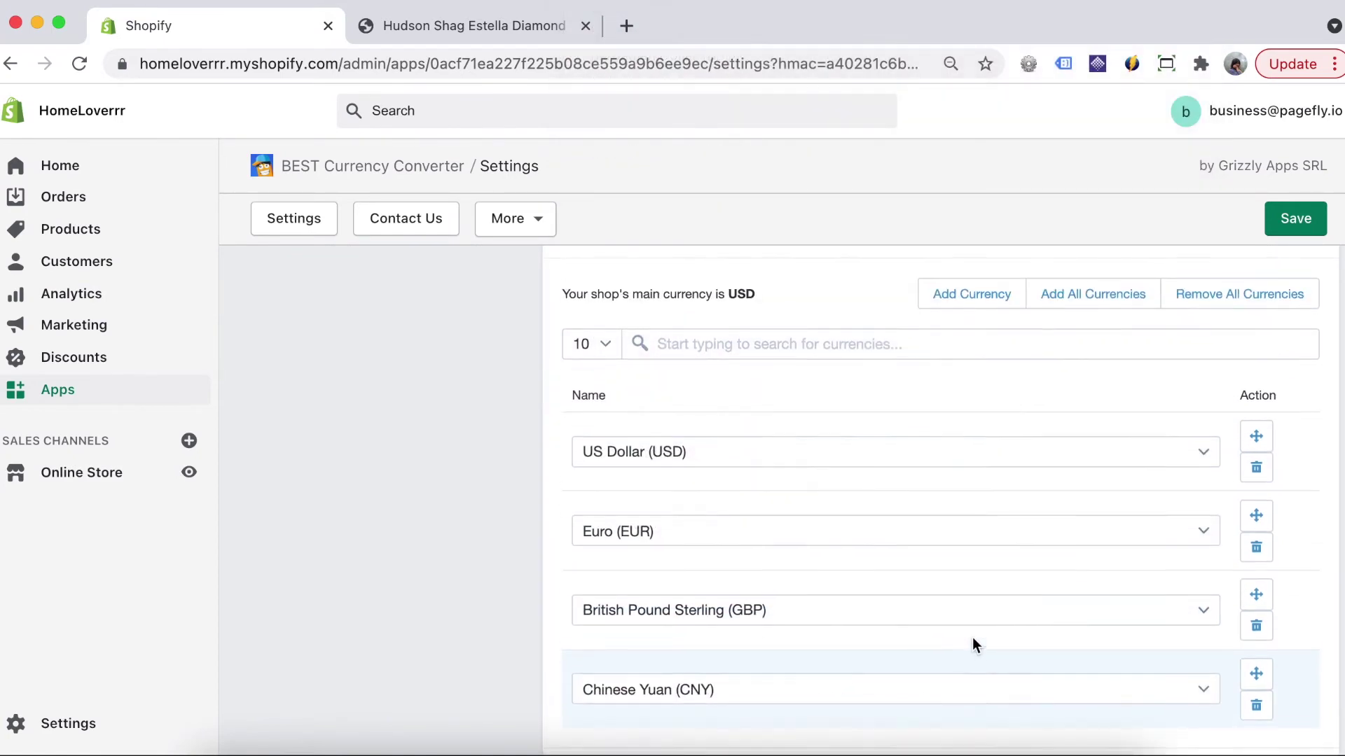
pyautogui.scroll(-3, 972, 638)
pyautogui.scroll(-5, 973, 638)
pyautogui.scroll(-3, 972, 638)
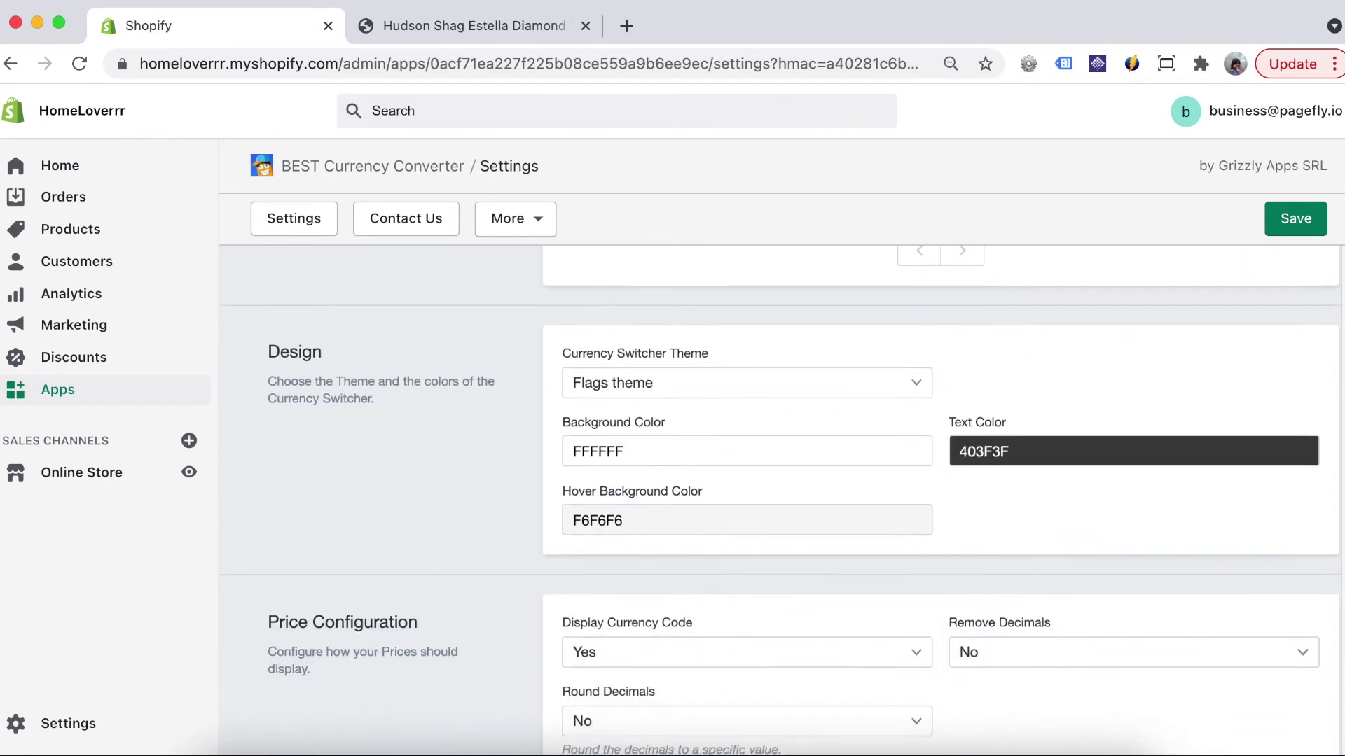
pyautogui.click(754, 383)
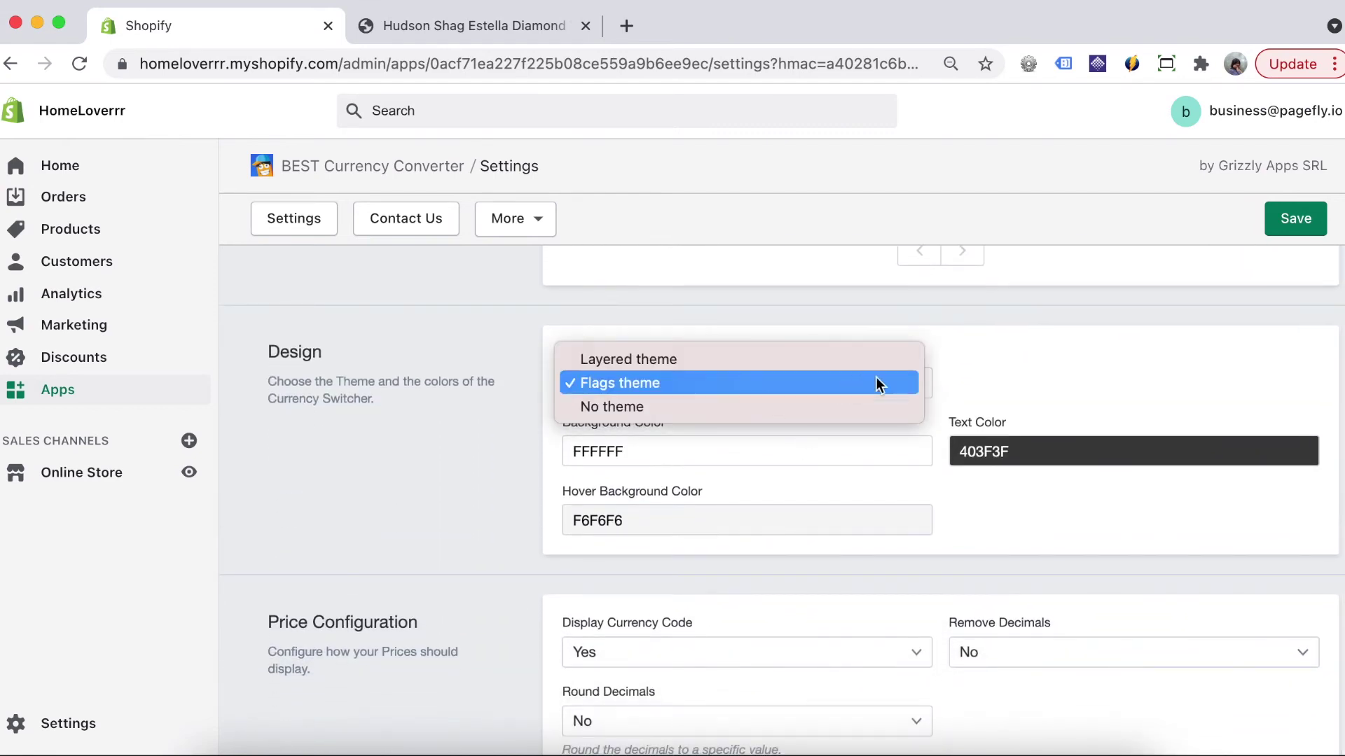
pyautogui.click(1030, 363)
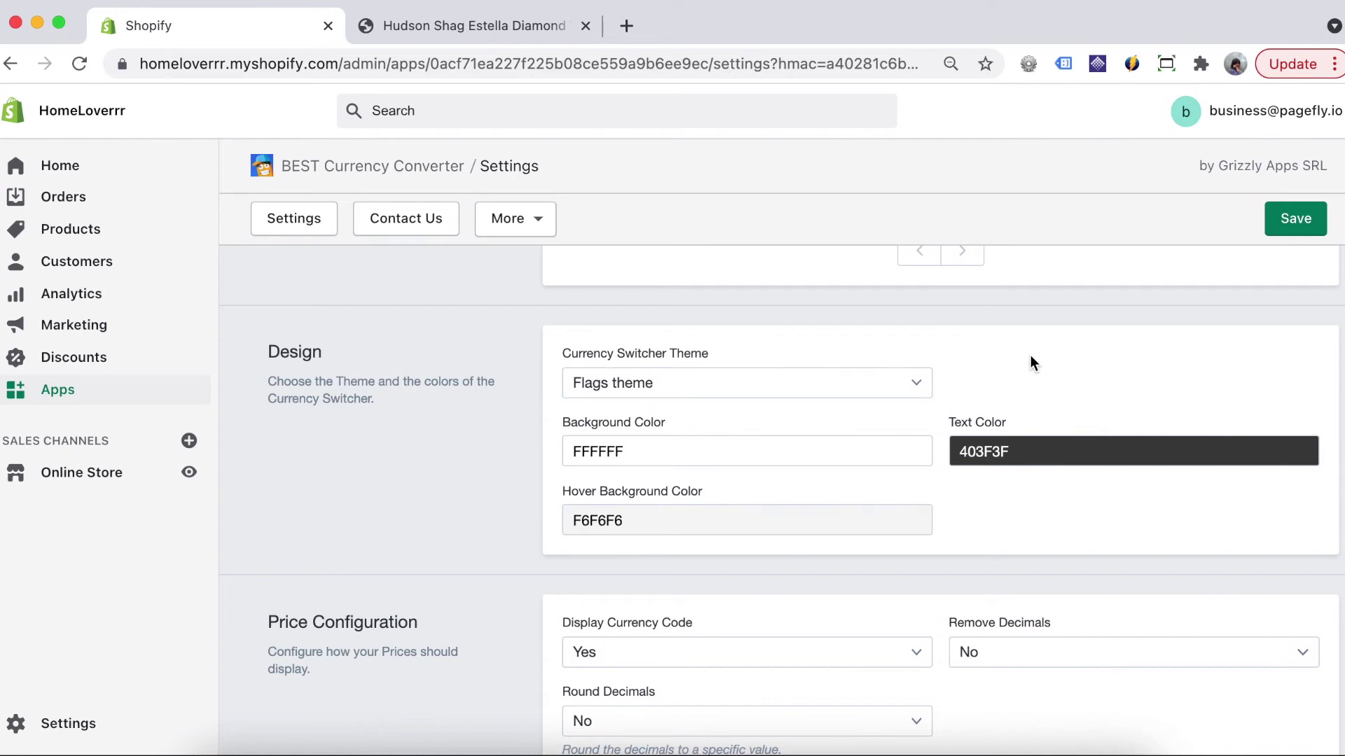
pyautogui.click(1091, 452)
pyautogui.click(1156, 398)
pyautogui.scroll(-3, 1179, 567)
pyautogui.scroll(-5, 1179, 567)
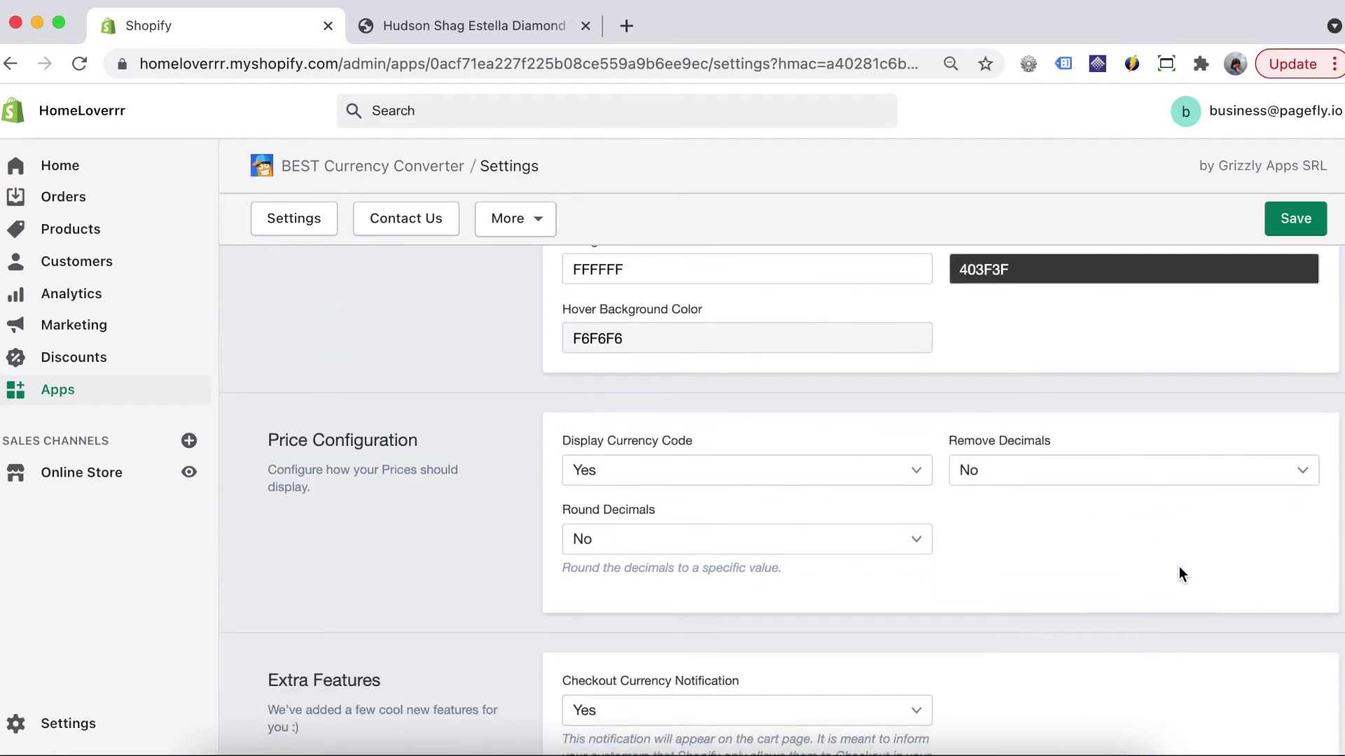
pyautogui.scroll(-2, 1180, 567)
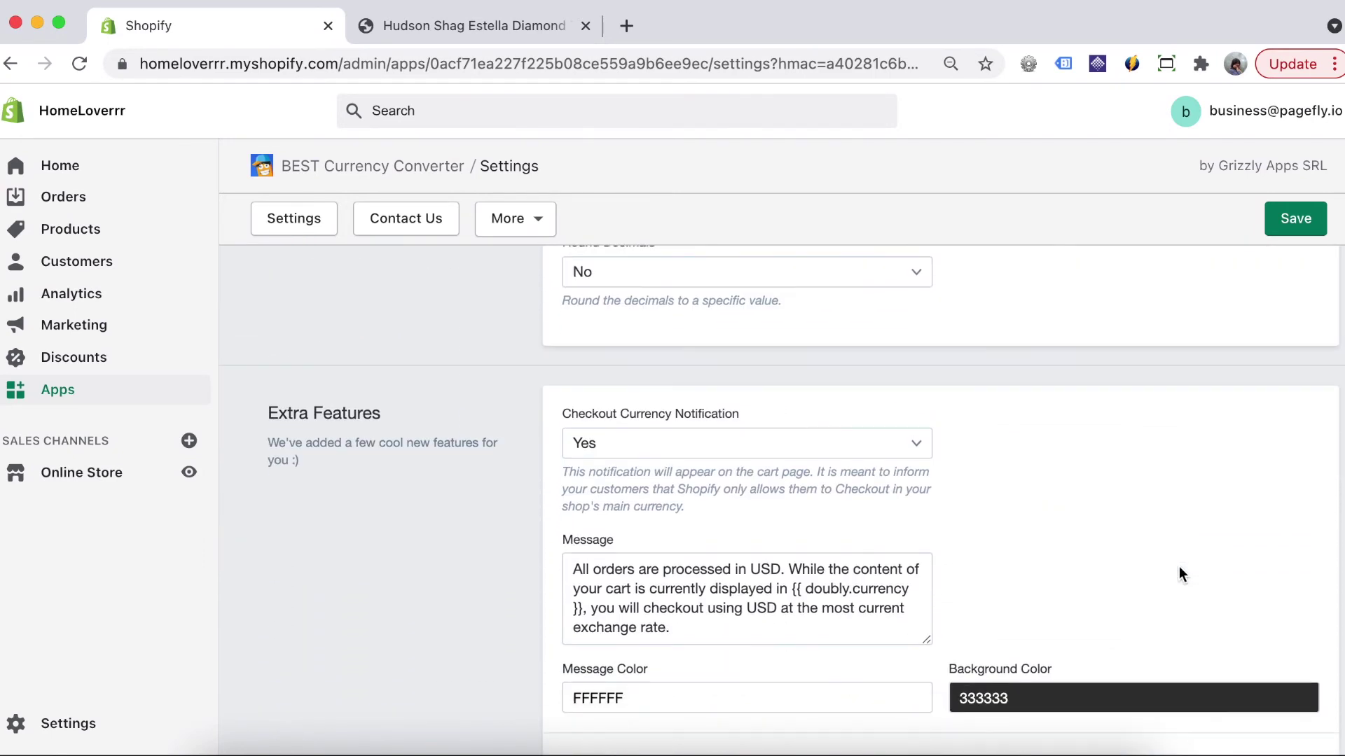
pyautogui.scroll(-2, 1179, 566)
pyautogui.scroll(-2, 1179, 566)
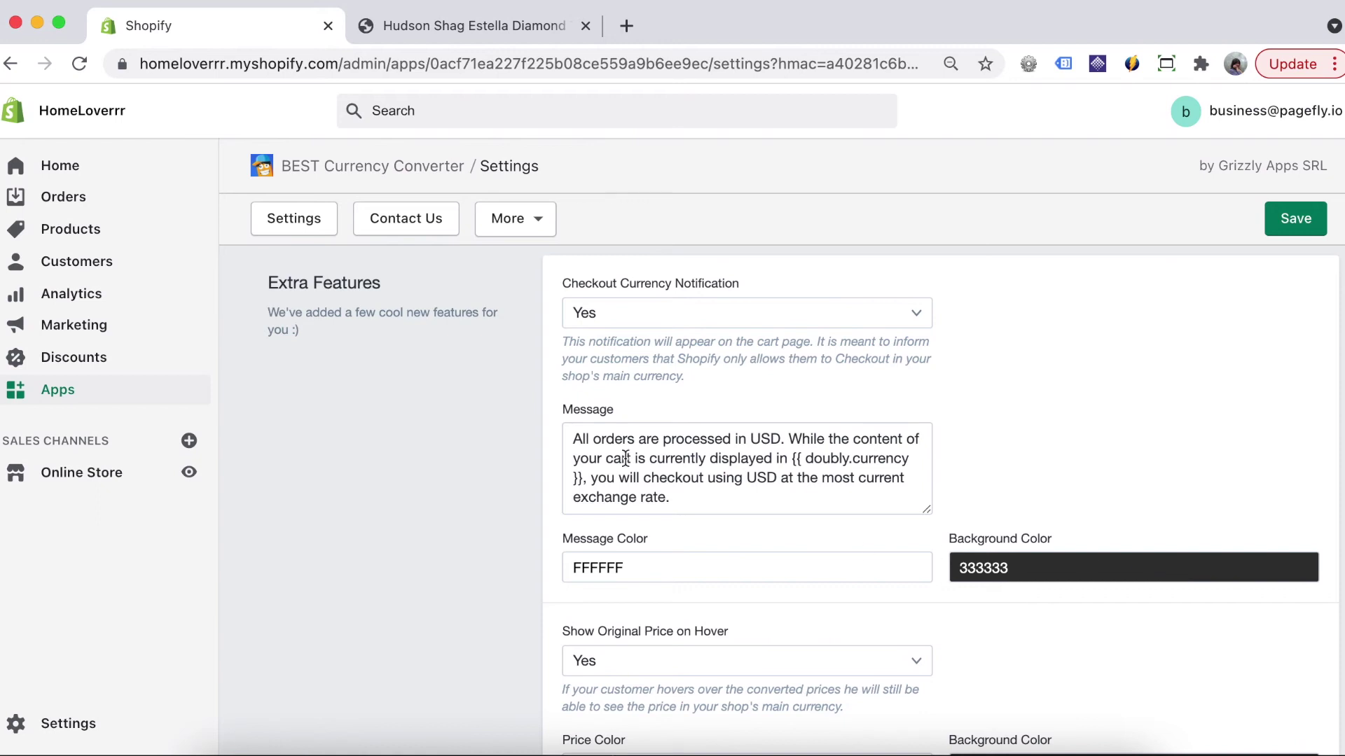
# Save the converter settings after checking the checkout notification message, then return to the rug page
pyautogui.click(675, 473)
pyautogui.scroll(-1, 691, 495)
pyautogui.scroll(1, 691, 495)
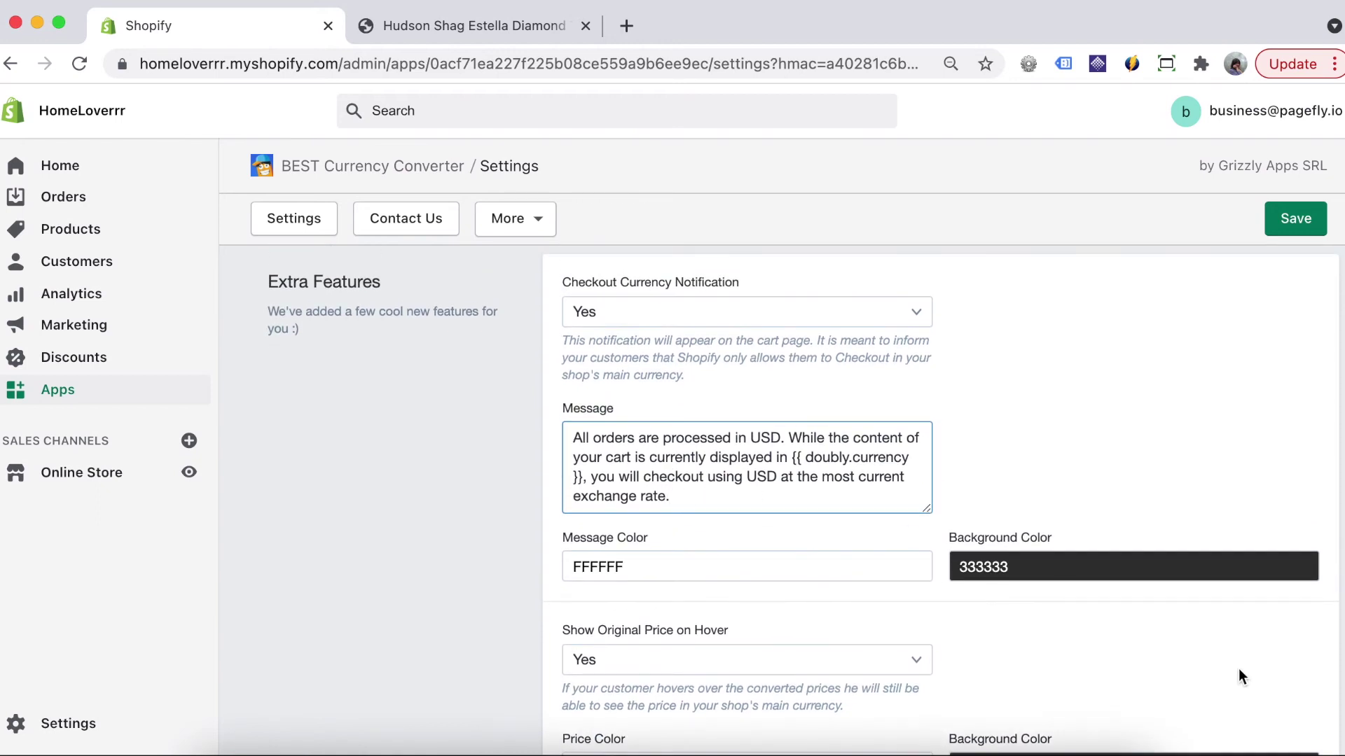
pyautogui.scroll(-2, 1239, 669)
pyautogui.scroll(-2, 1239, 669)
pyautogui.scroll(2, 1239, 668)
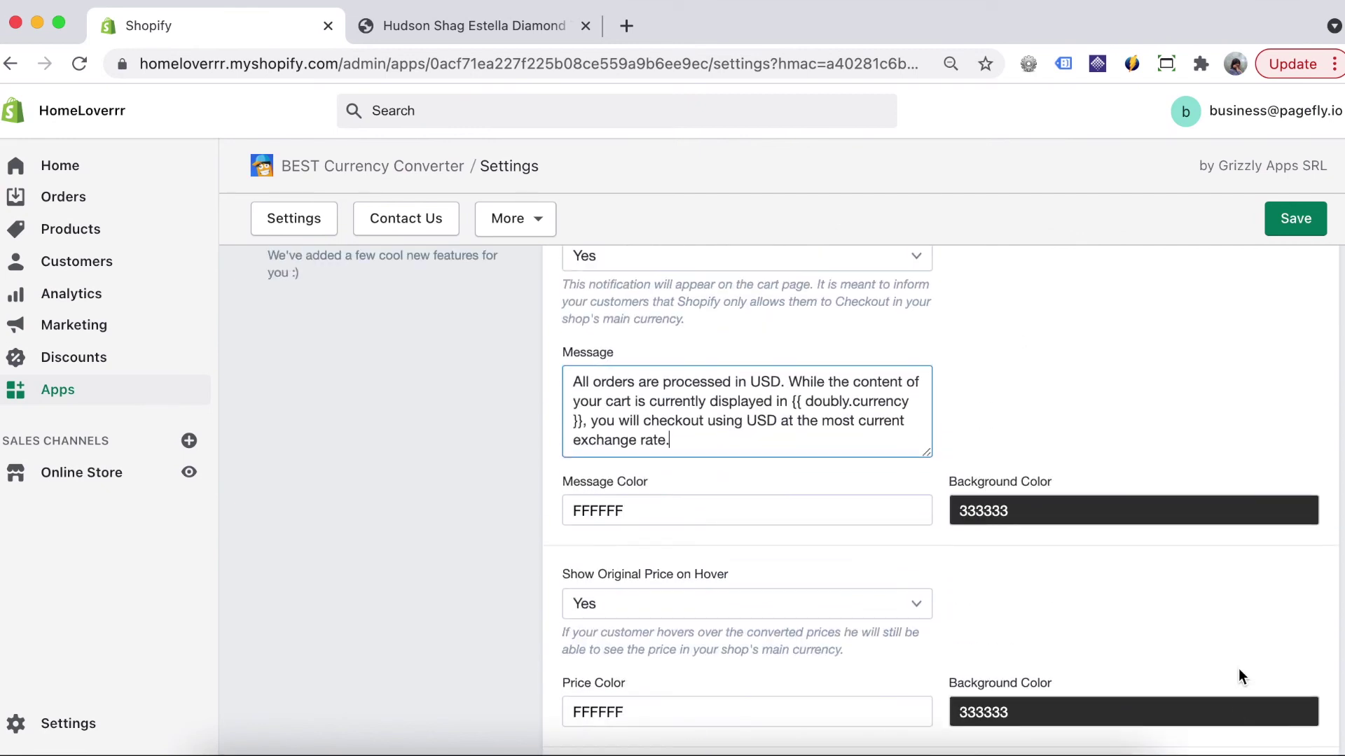
pyautogui.scroll(2, 1239, 668)
pyautogui.scroll(1, 1239, 668)
pyautogui.click(1300, 221)
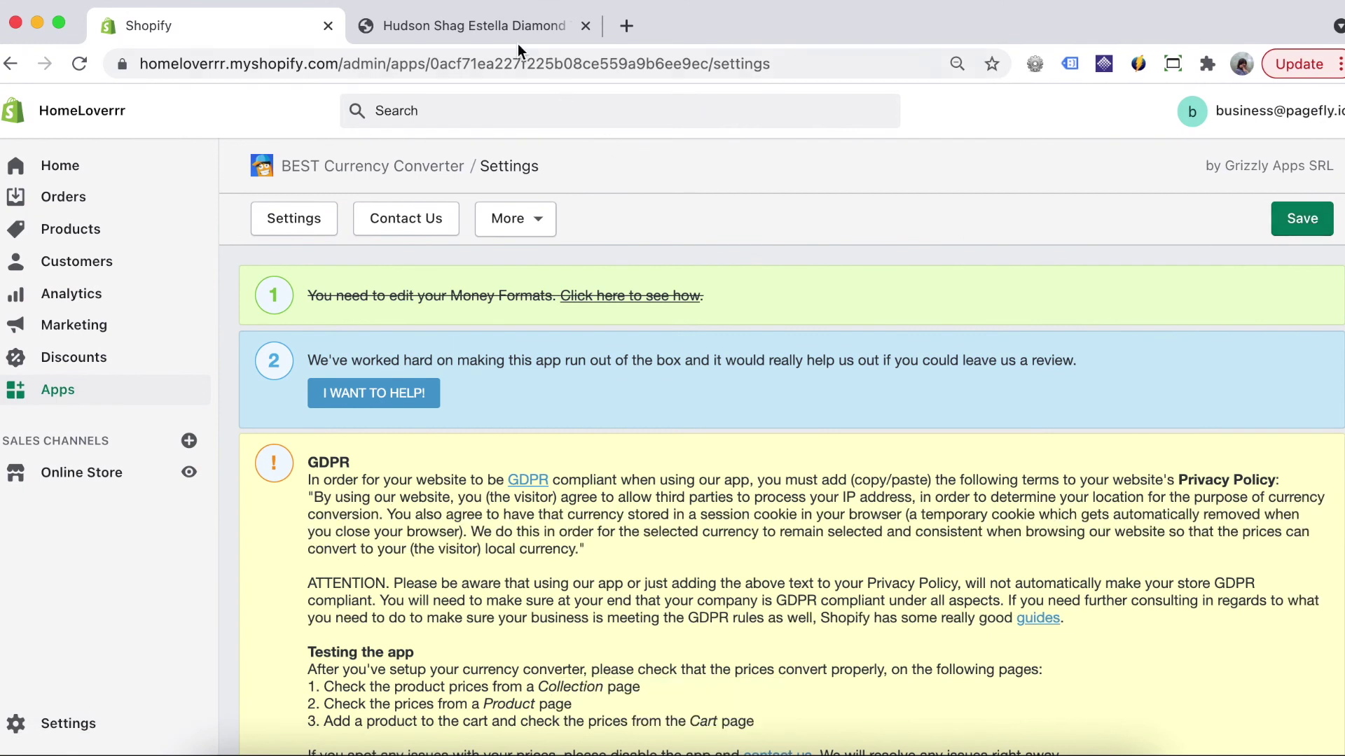
pyautogui.click(505, 31)
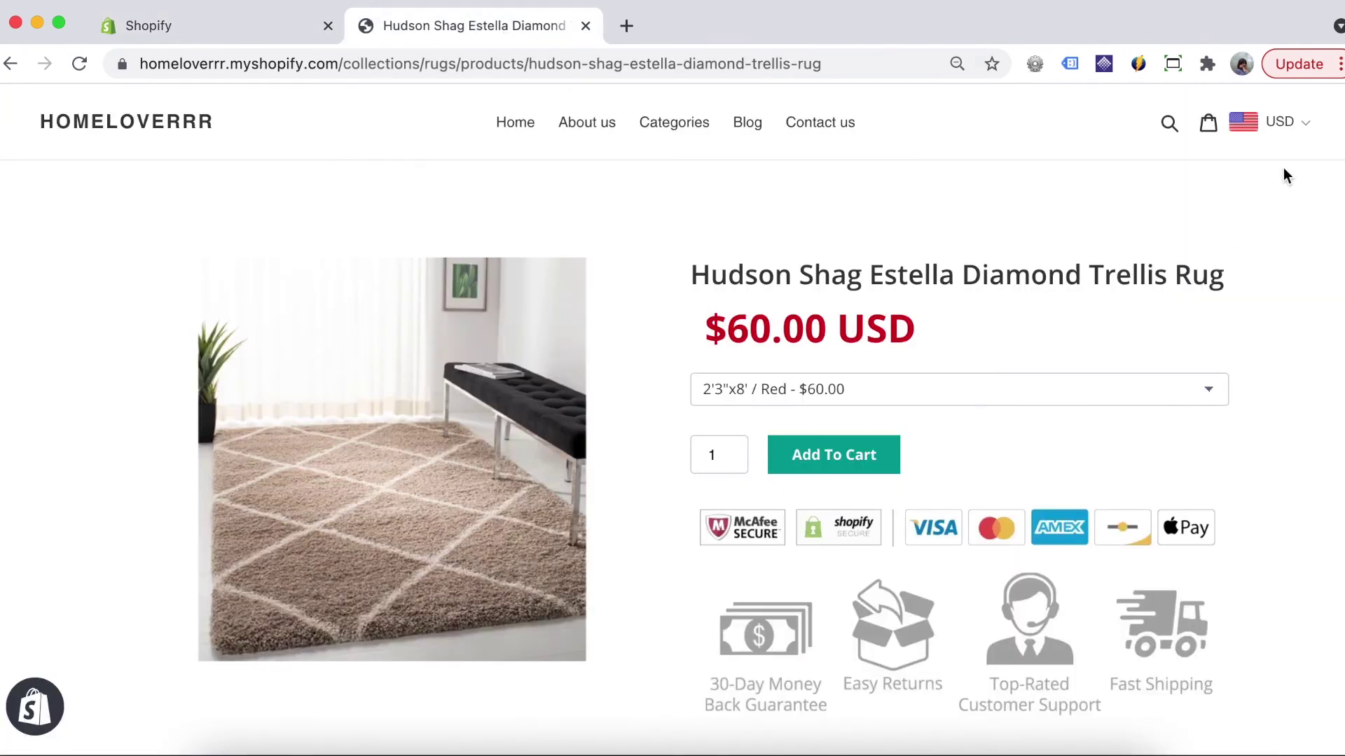
# Convert the rug's $60.00 price to Euro (€51.21 EUR), then to British Pound Sterling
pyautogui.click(1300, 126)
pyautogui.click(1245, 194)
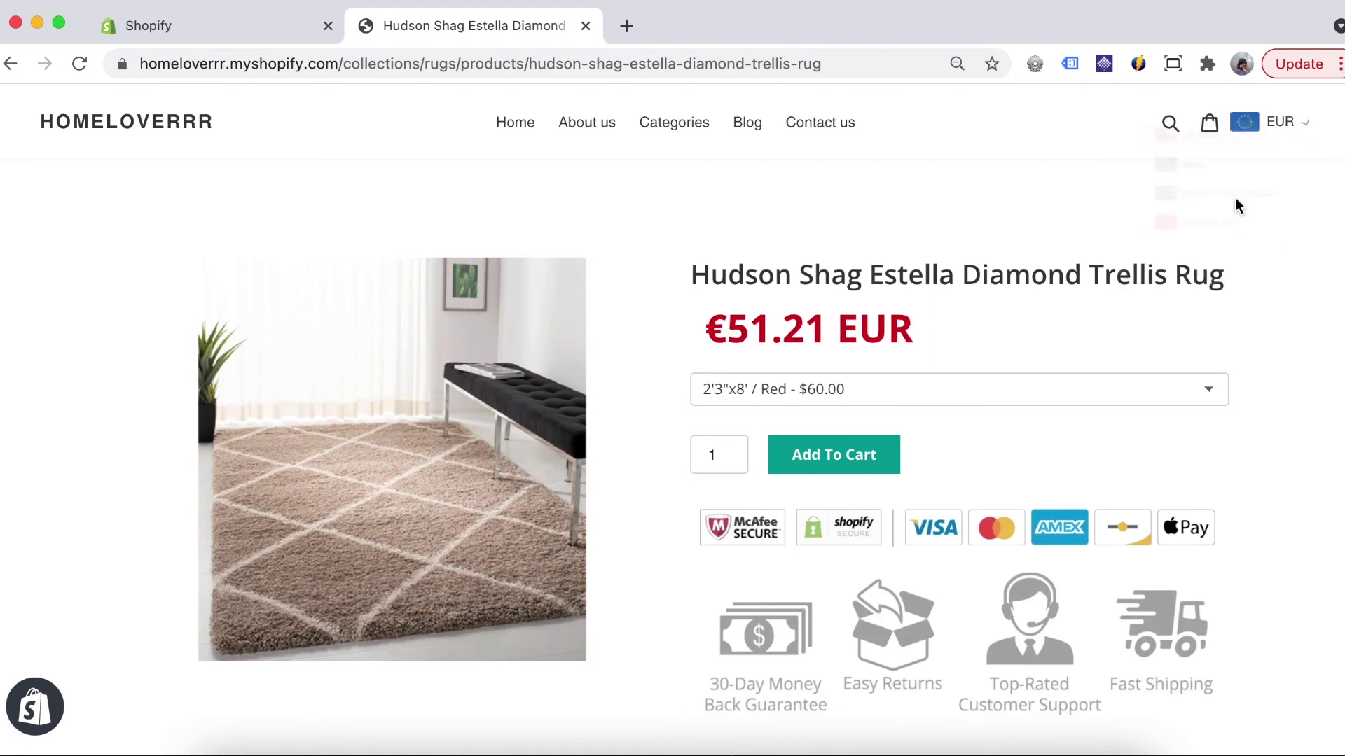
pyautogui.click(1279, 121)
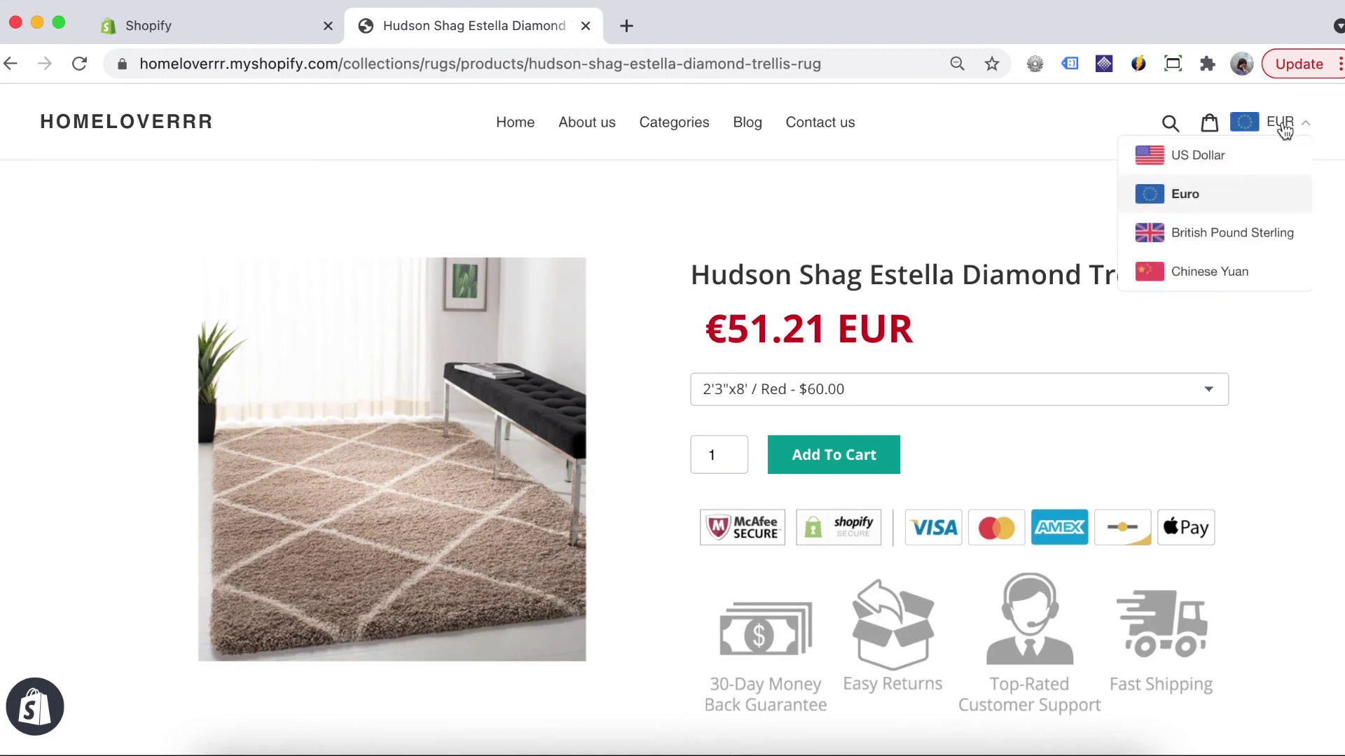